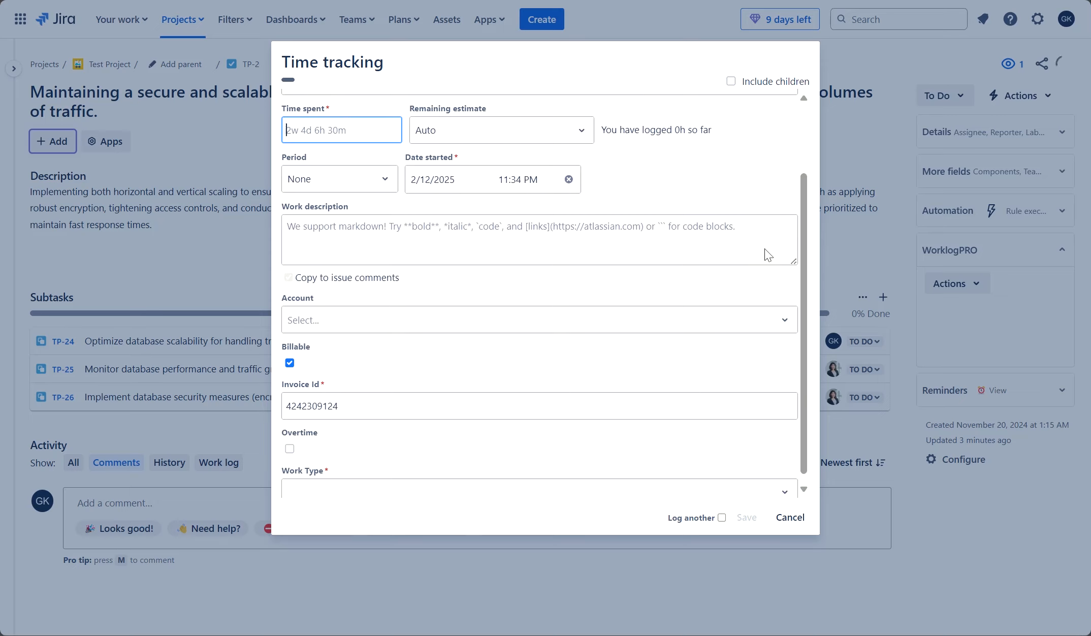
Step: Select the colleague as the worklog's user for issue TP-2 and set the time spent to 2h
scroll(768, 254, up, 4)
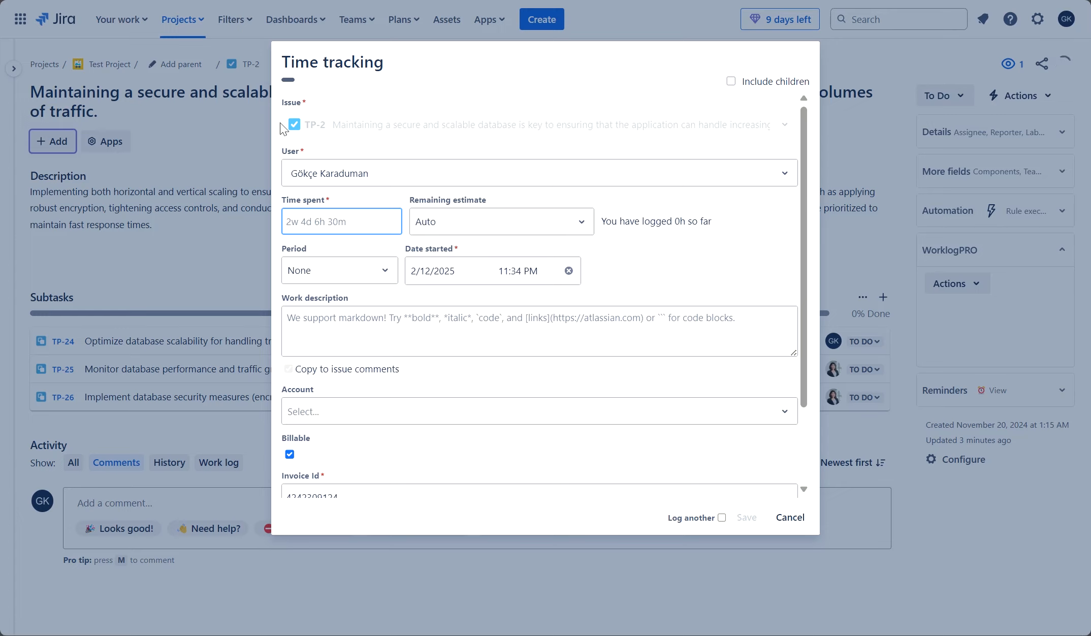
click(387, 177)
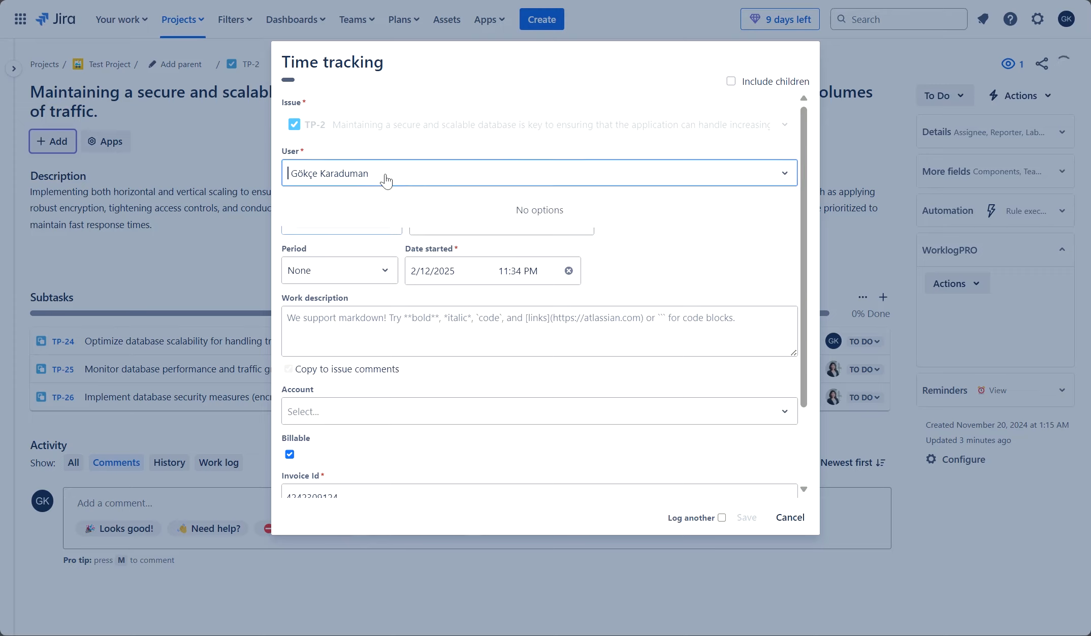
text(jessie)
key(Return)
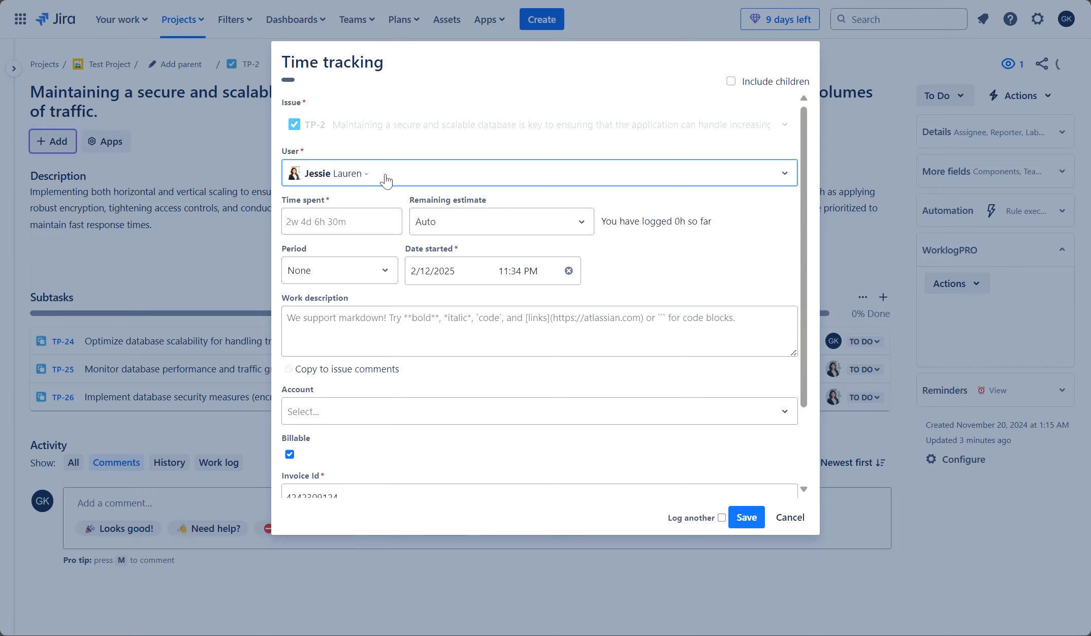
click(361, 221)
text(2h)
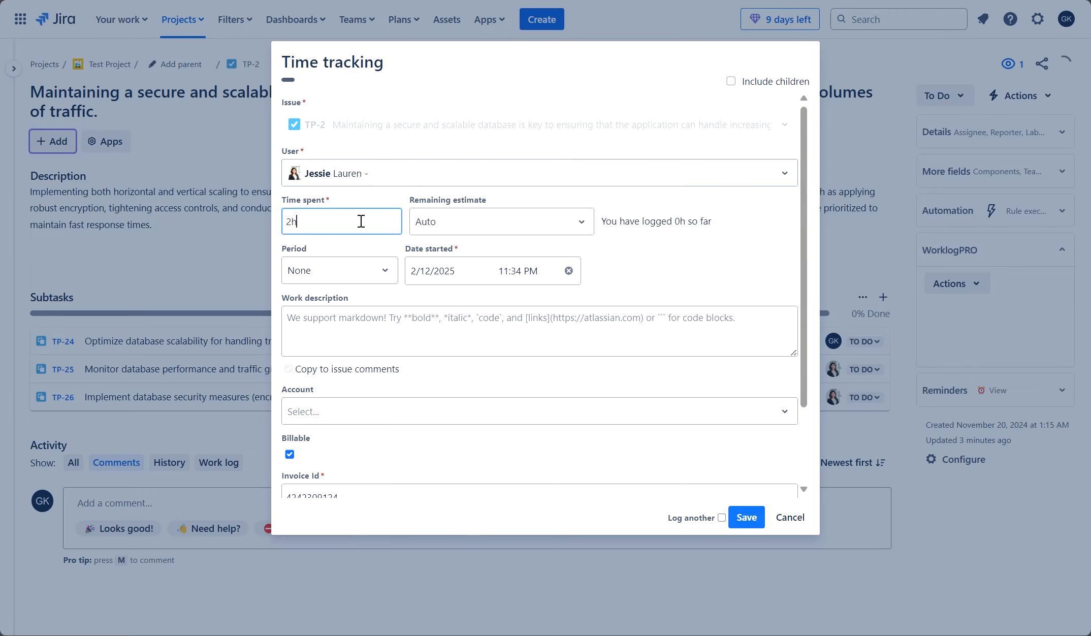
Step: Set the worklog's period to Daily and look at the start and end date choices
click(383, 271)
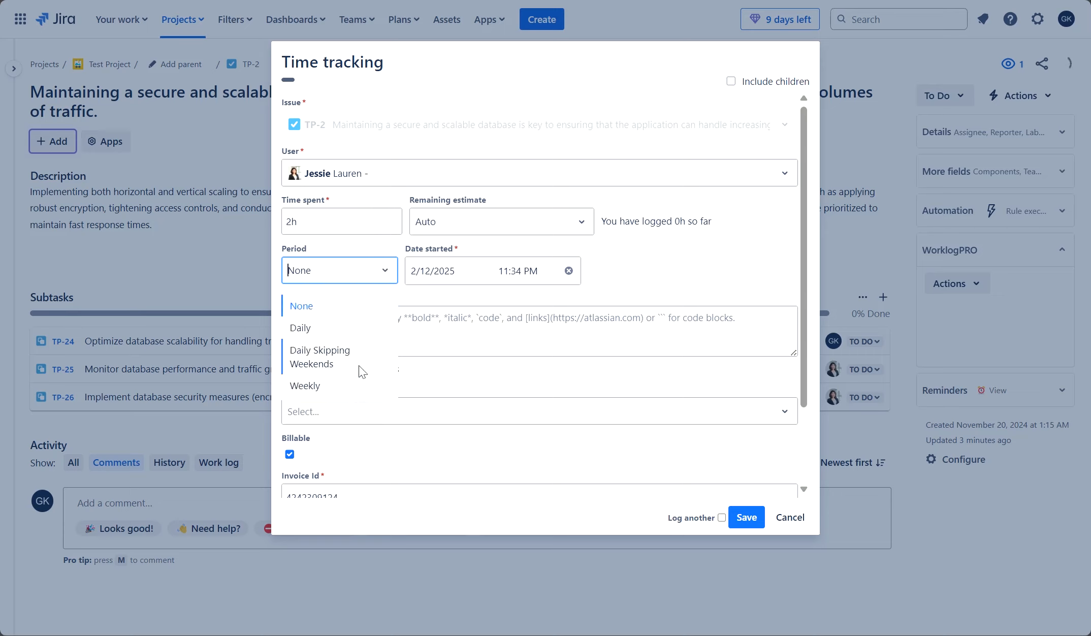
click(358, 329)
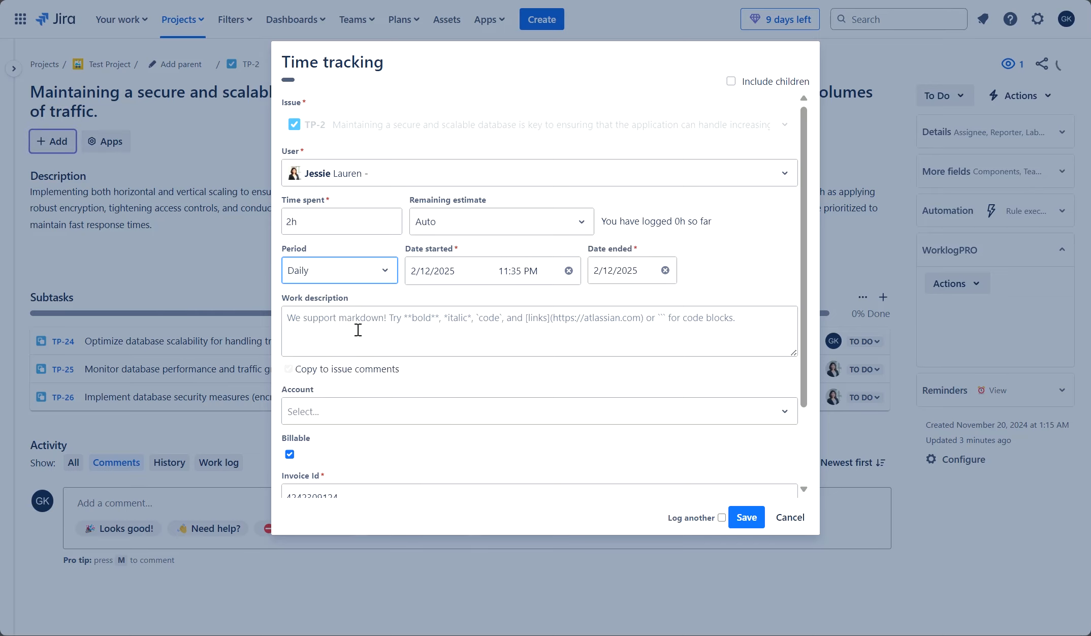
click(439, 286)
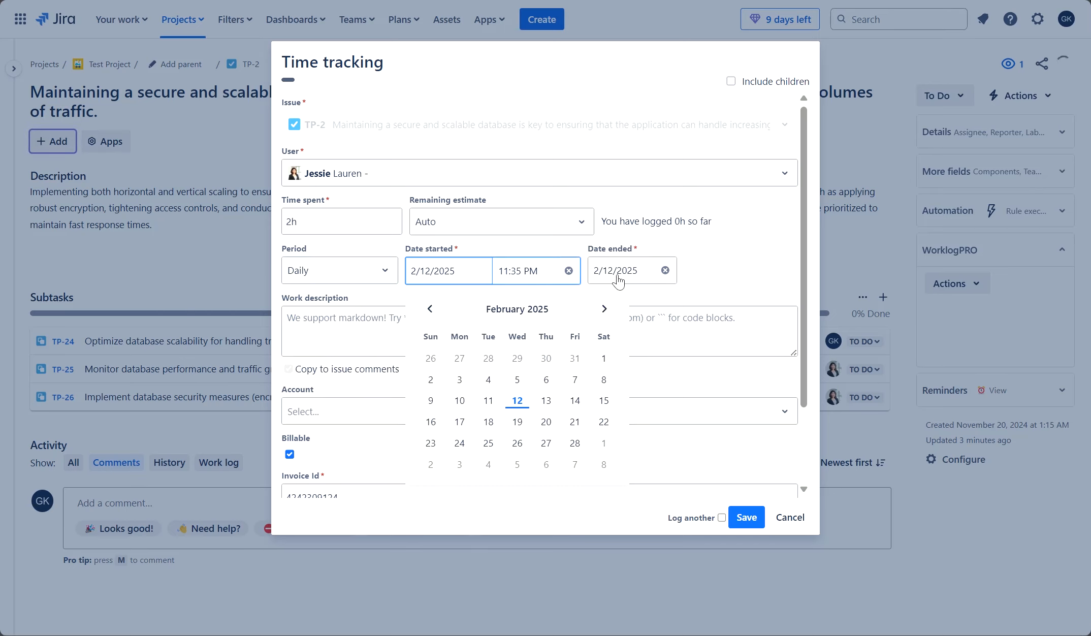
click(617, 277)
Step: Enter "Description of worklog!" as the work description and look at the comment's visibility options
click(473, 320)
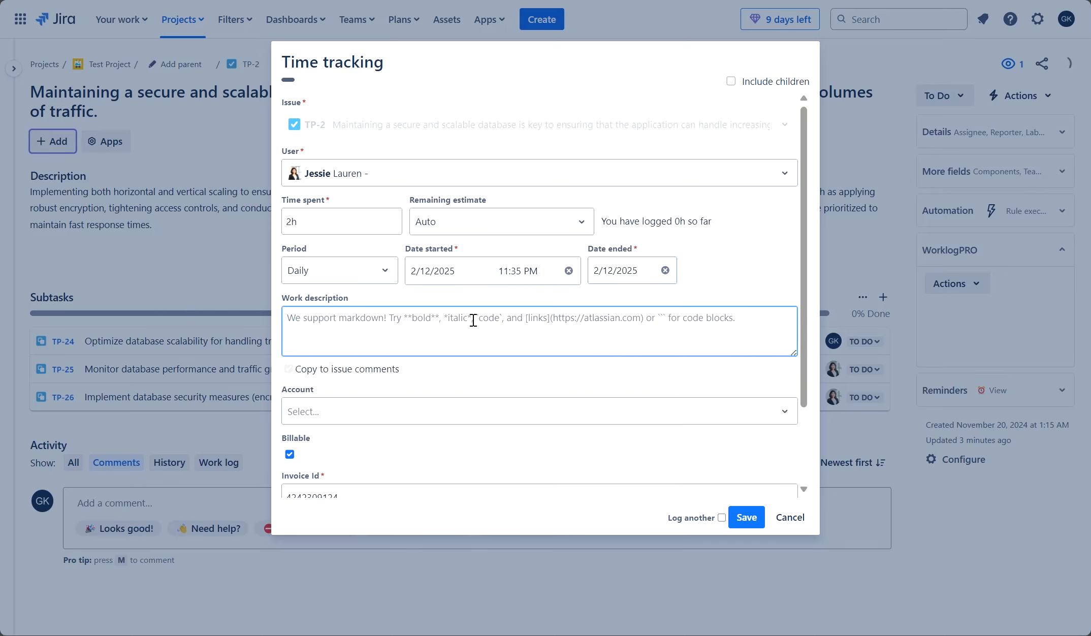
text(Description of worklog!)
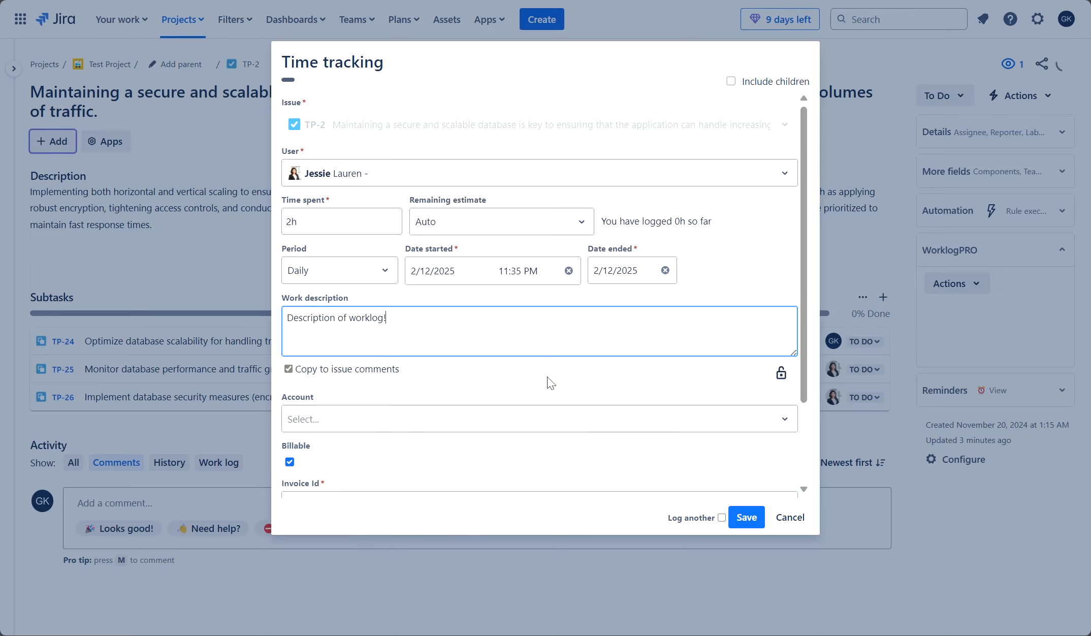
click(780, 374)
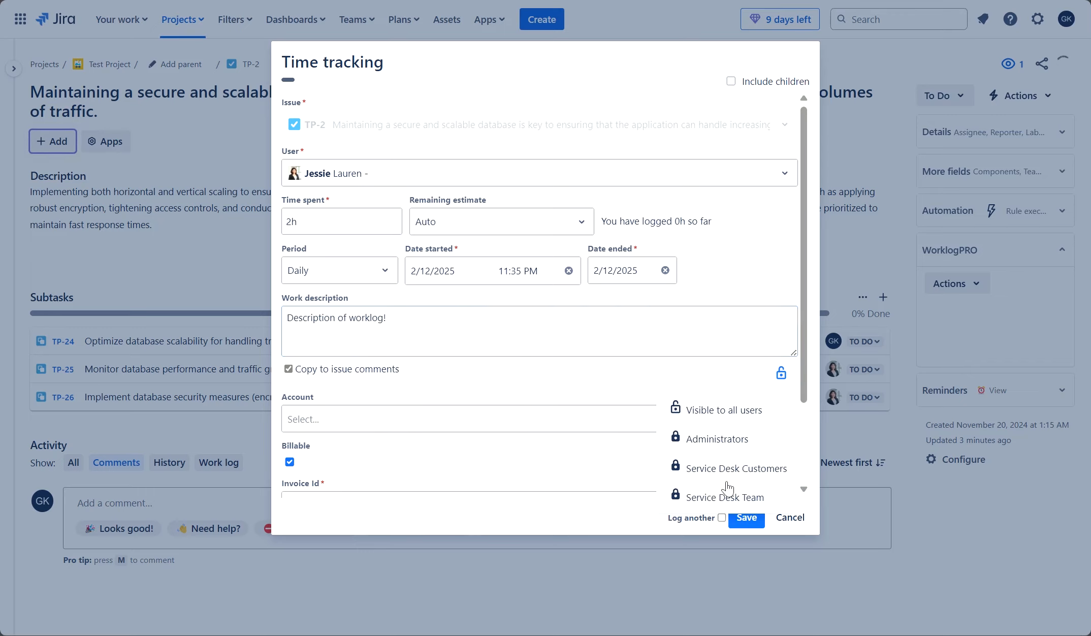
click(532, 387)
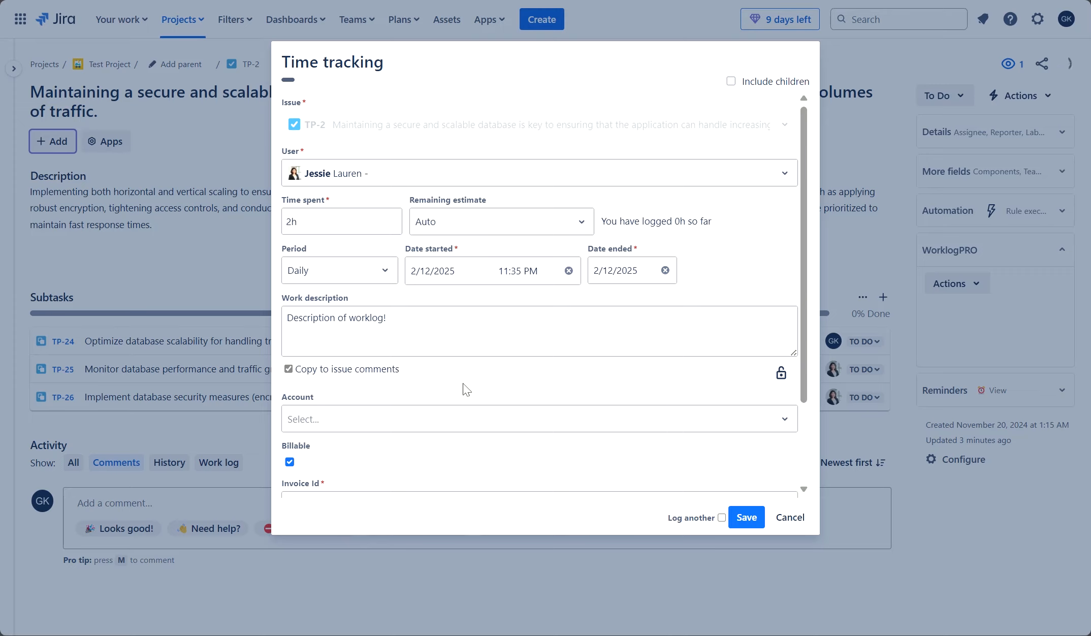
Step: Assign the worklog to the account 2024/The Starware Group
click(297, 422)
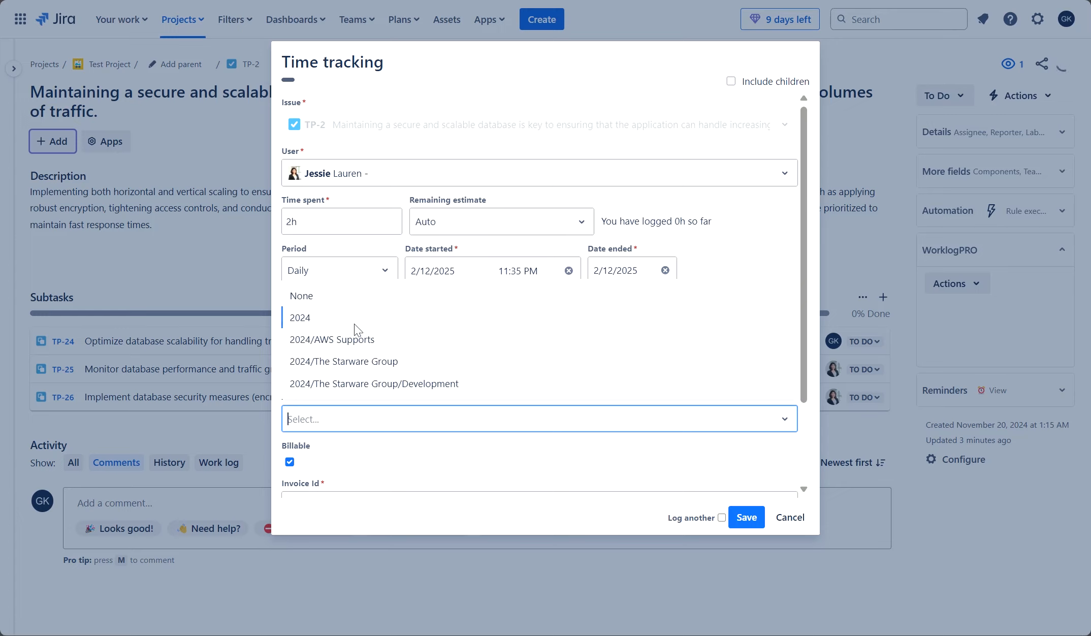
click(351, 371)
scroll(325, 383, down, 2)
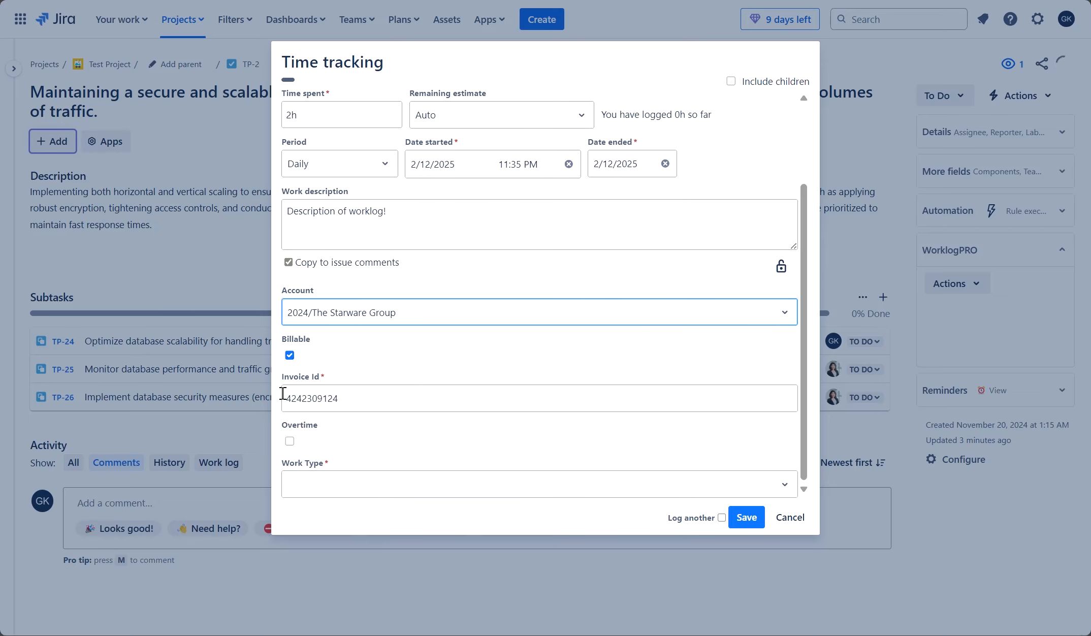
Step: Keep the worklog billable, extend its invoice ID by two digits and mark it as overtime
click(290, 355)
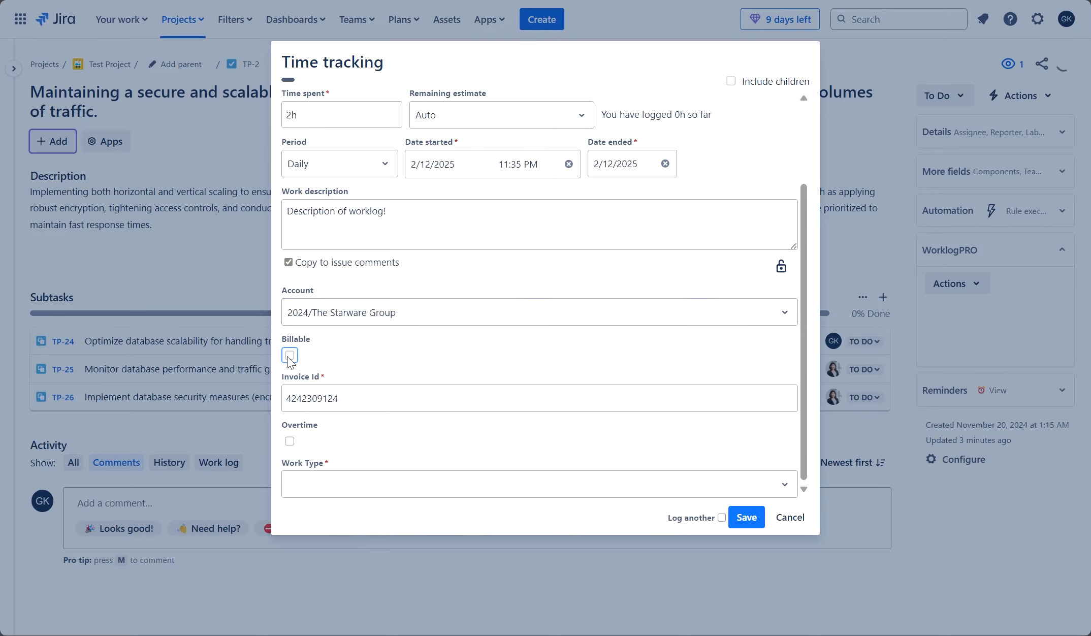
click(290, 355)
click(367, 396)
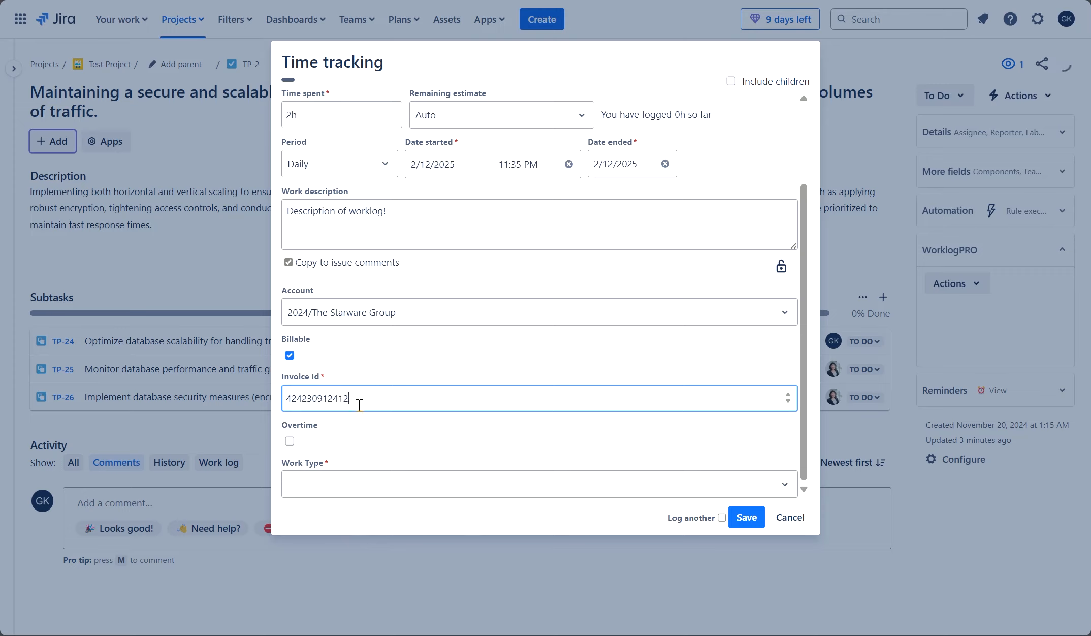
click(290, 442)
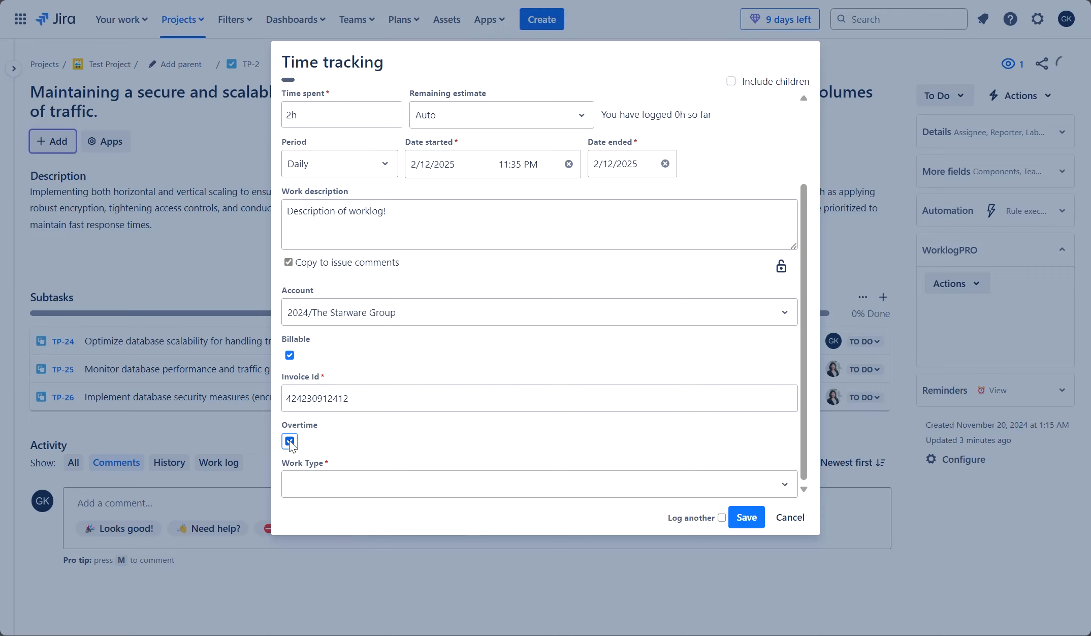
Step: Set the work type to Development and save the worklog
click(301, 479)
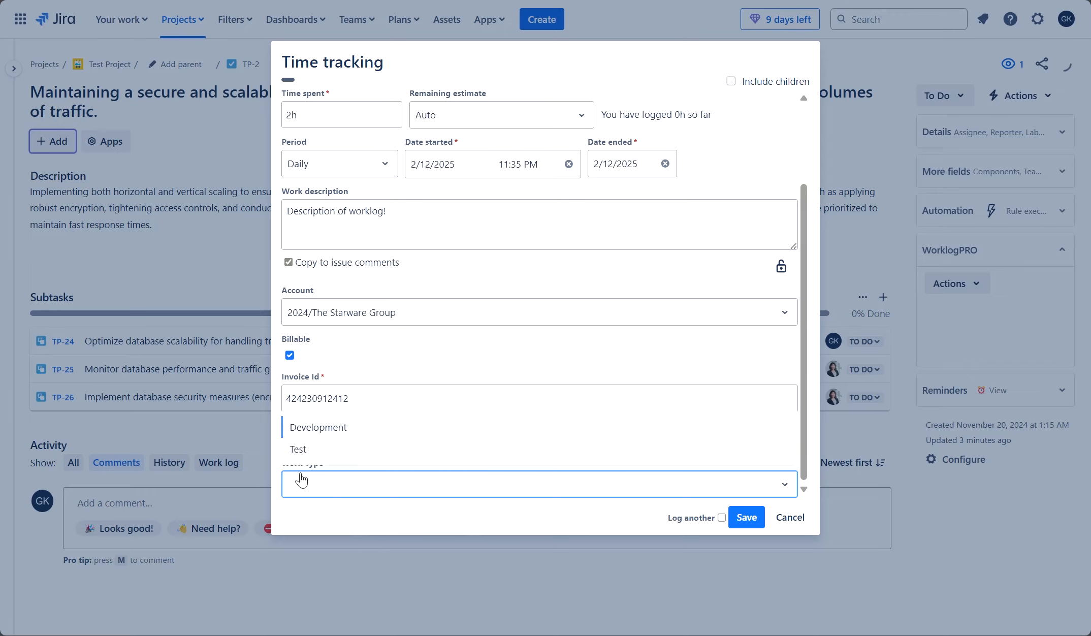
click(324, 432)
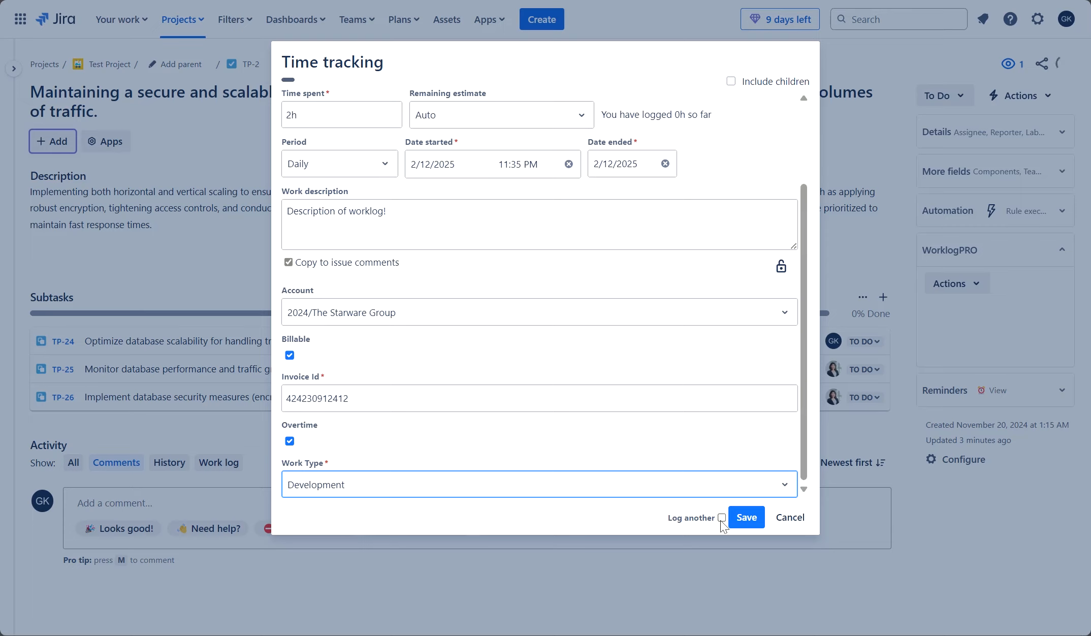
click(753, 519)
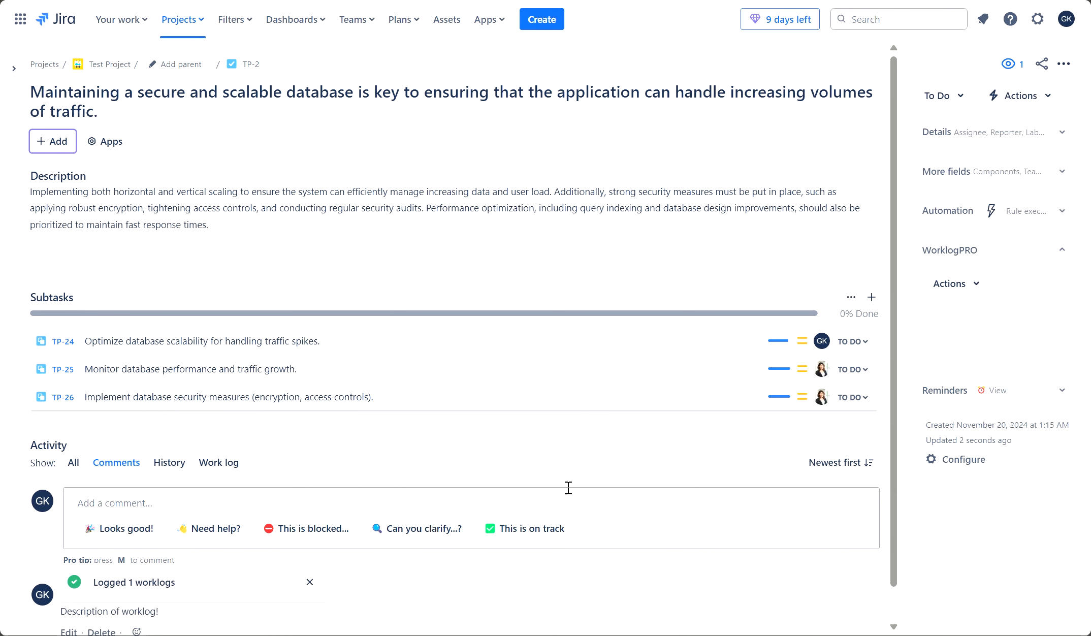
Step: Show the work log in TP-2's activity section and examine all columns of its entries
click(234, 463)
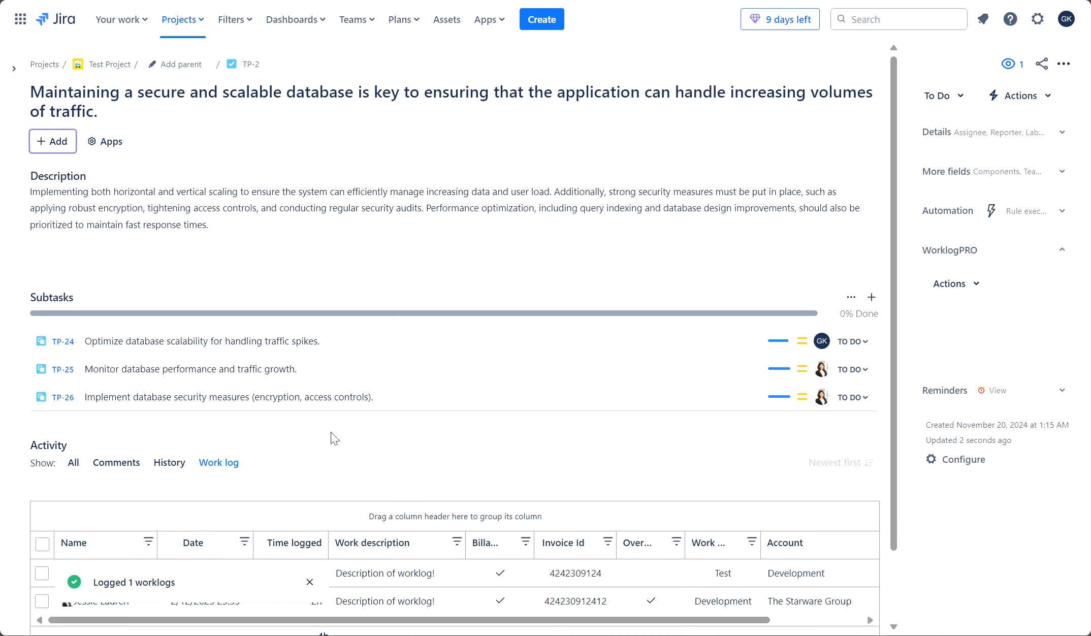
scroll(334, 438, down, 2)
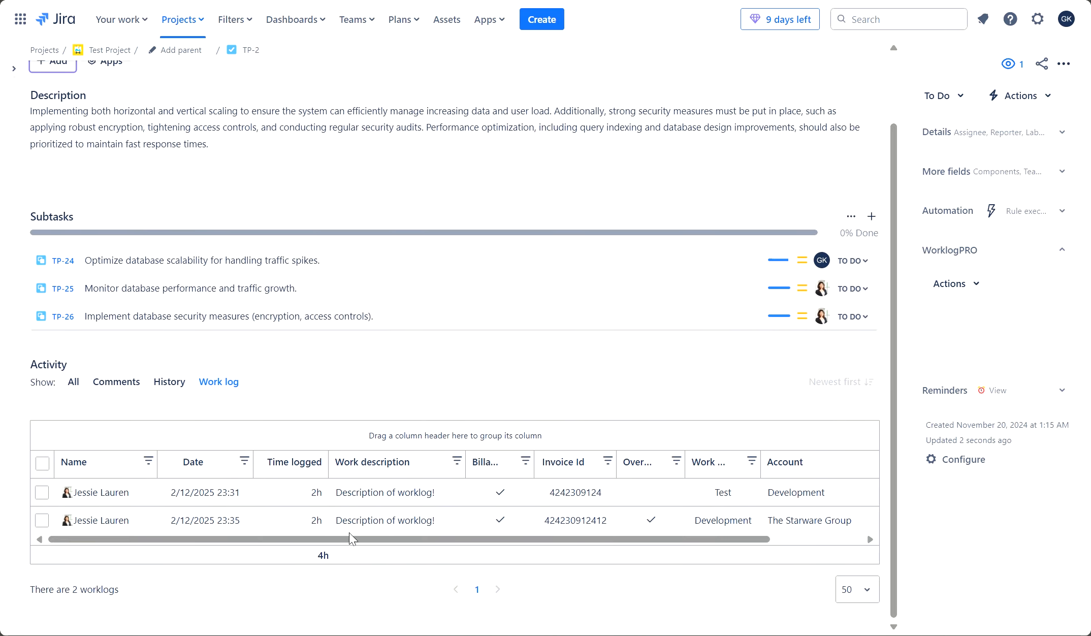
drag(351, 538, 447, 554)
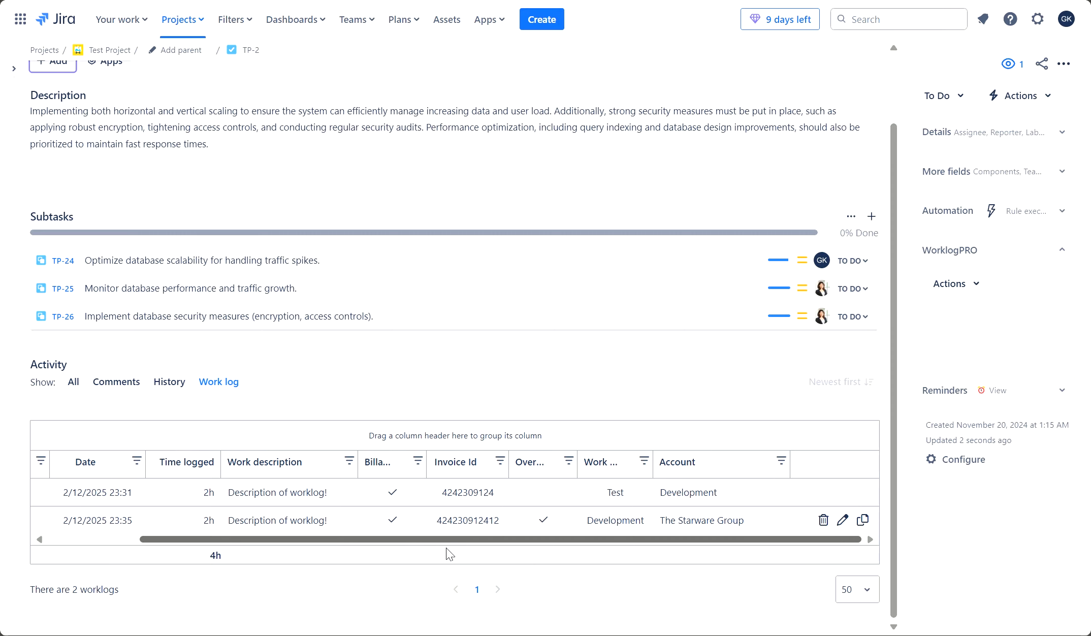
click(945, 285)
click(947, 319)
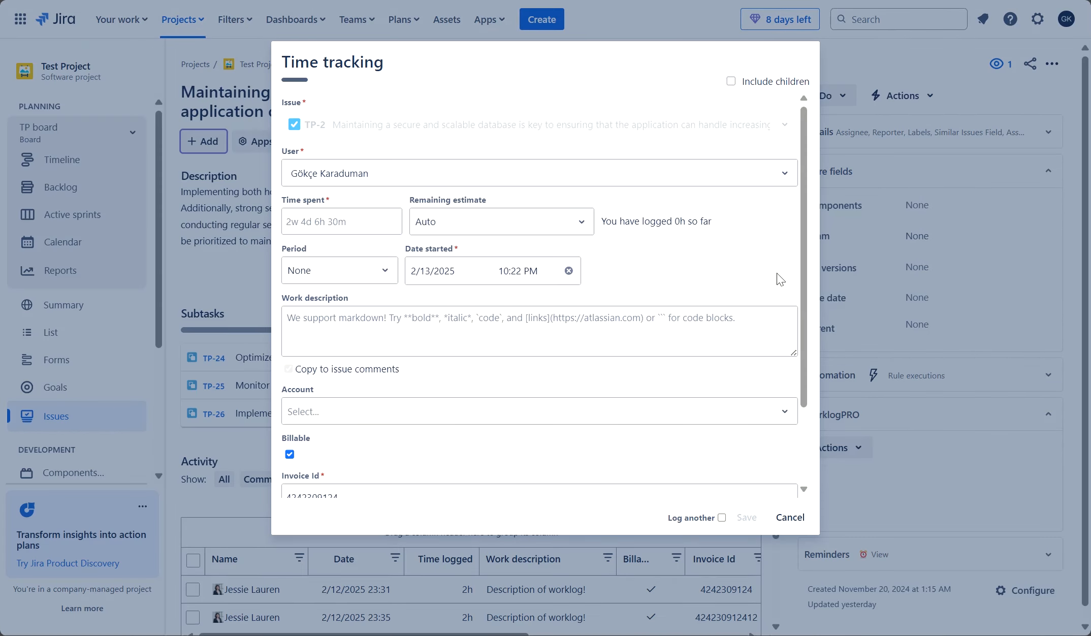
click(782, 517)
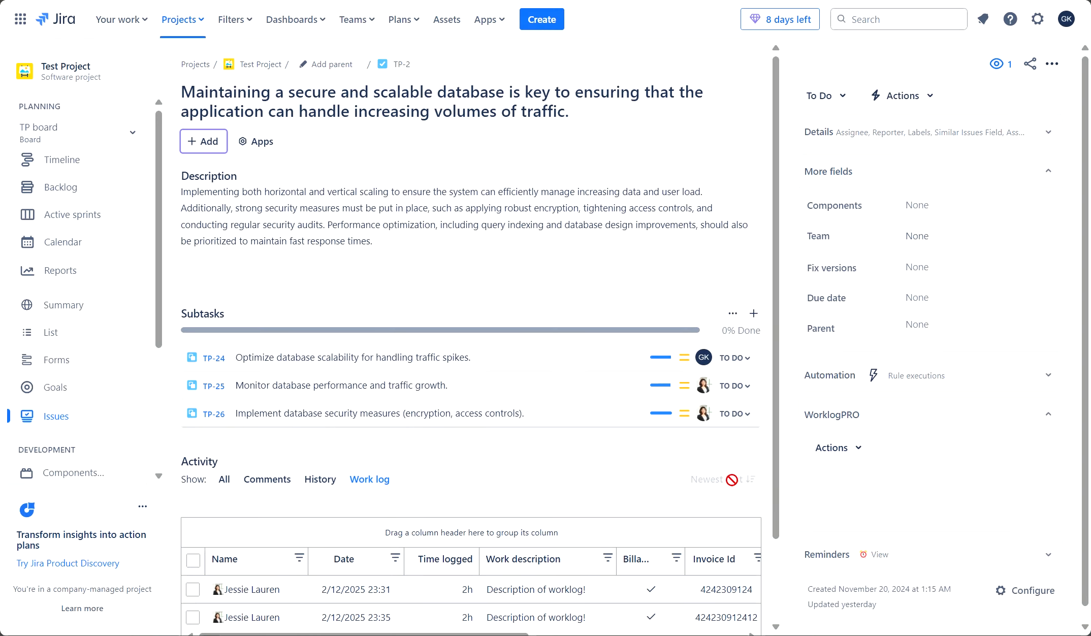
Step: Open the WorklogPRO app, view its list of reports and return to the Your work timesheet
click(490, 22)
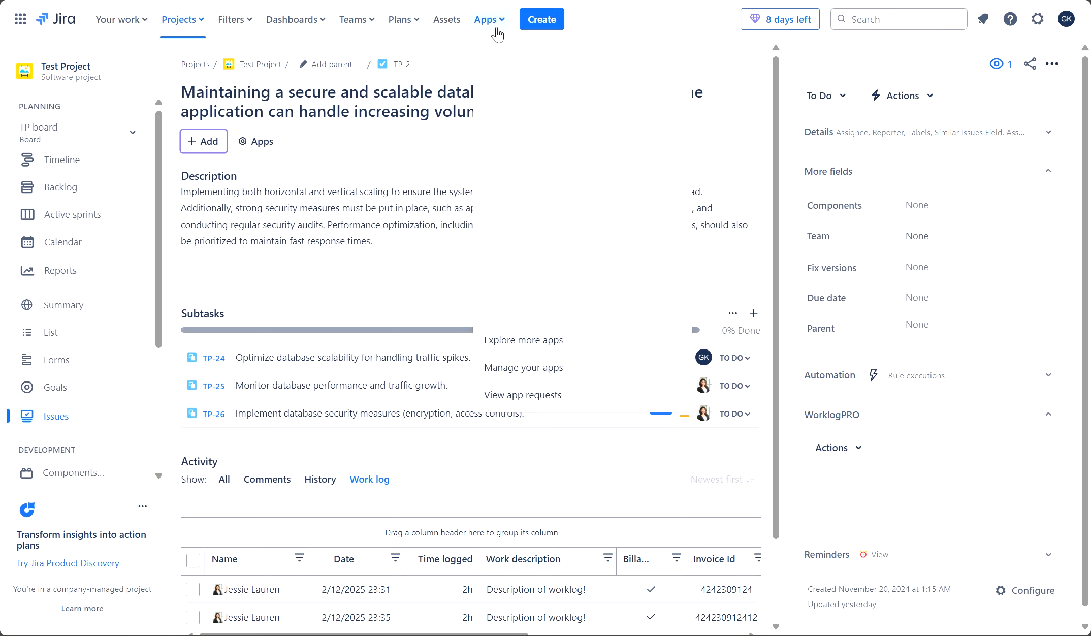
click(499, 107)
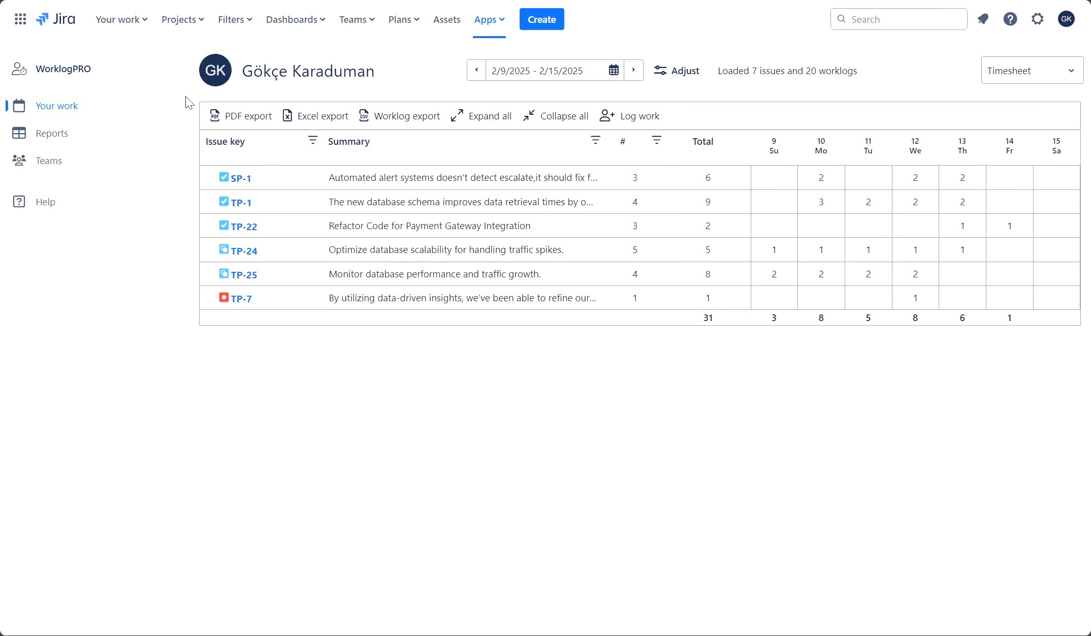
click(130, 139)
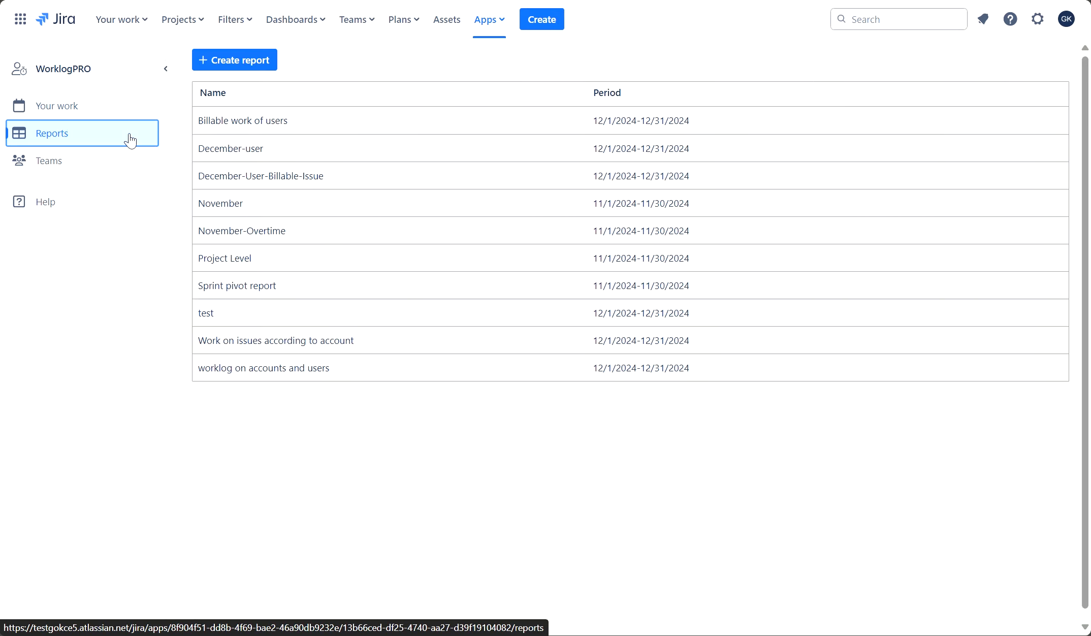
click(136, 116)
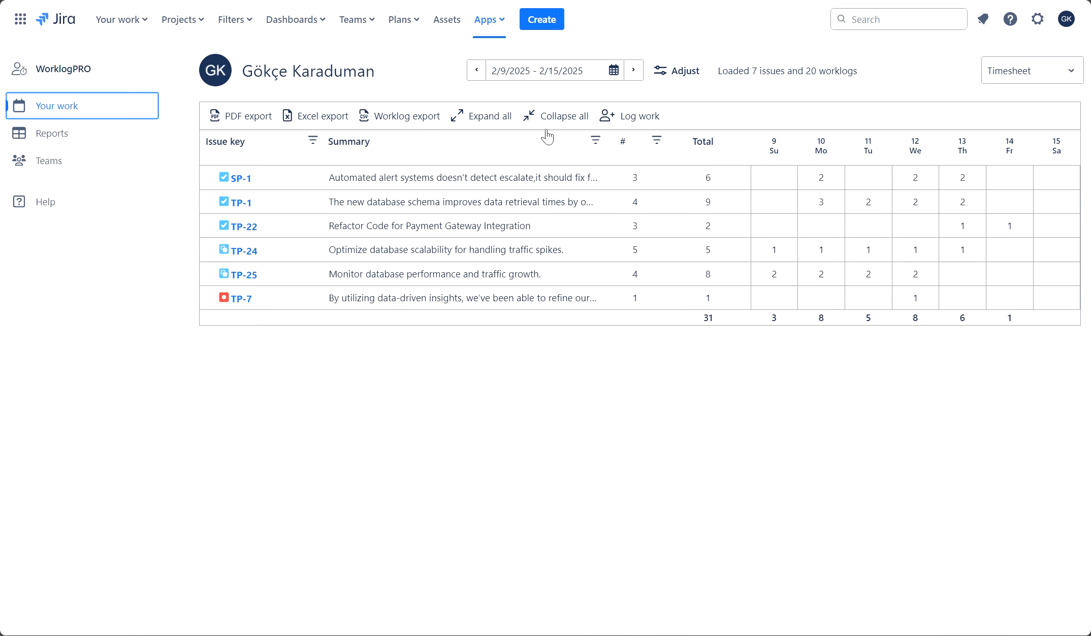
Step: View the timesheet's blank time tracking form and the TP-1 worklogs for Tuesday the 11th, closing both without changes
click(626, 122)
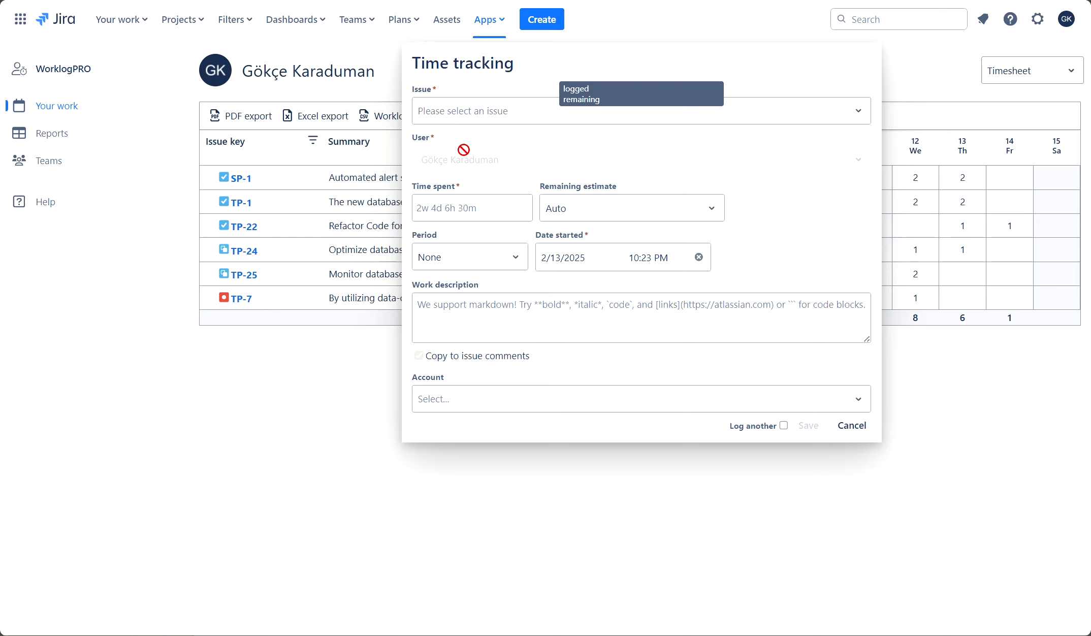
click(853, 427)
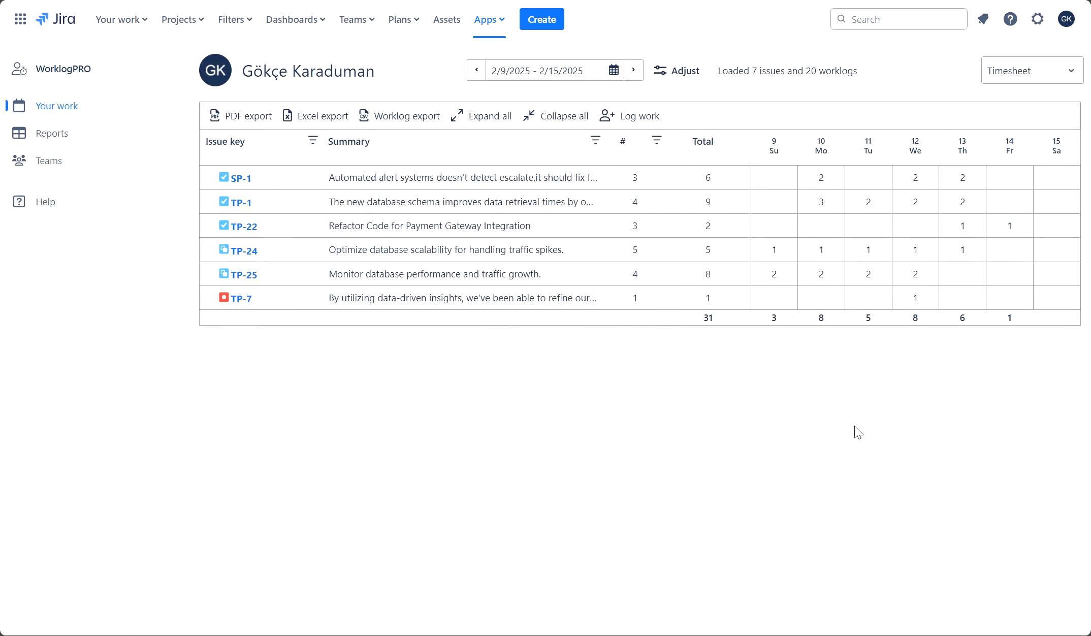
click(868, 208)
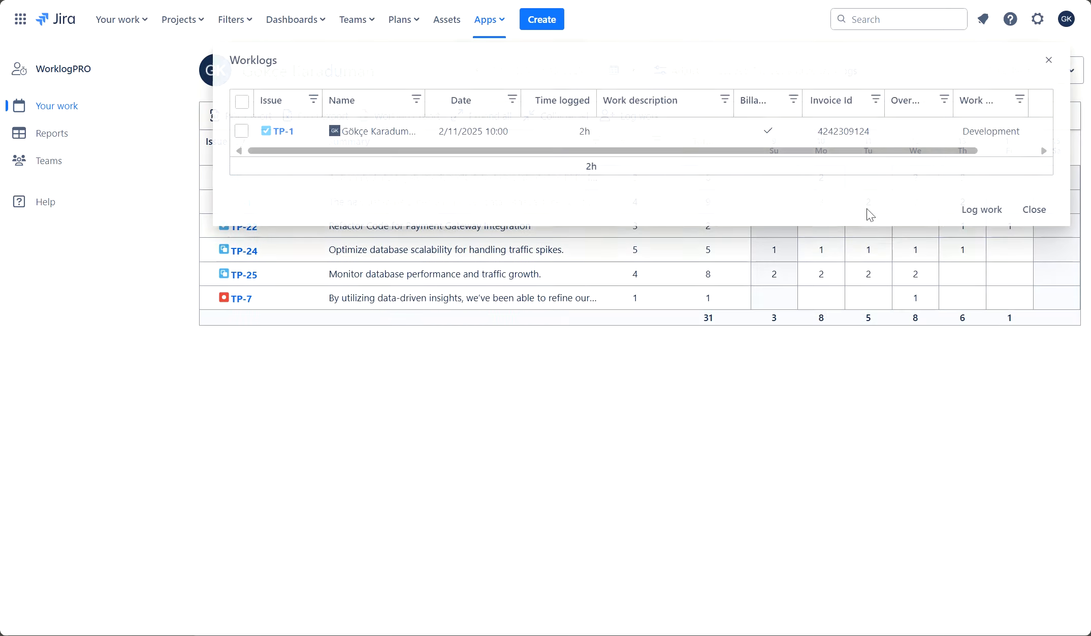
click(1034, 210)
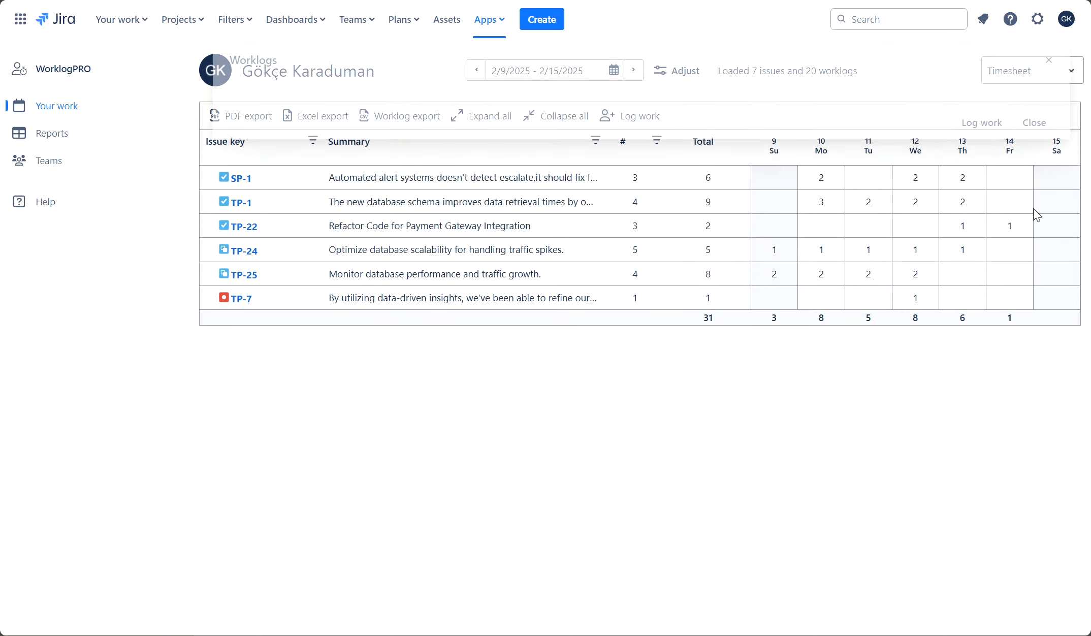
Step: Log 2h on TP-22 for Wednesday the 12th from the timesheet and close the worklogs dialog
click(928, 229)
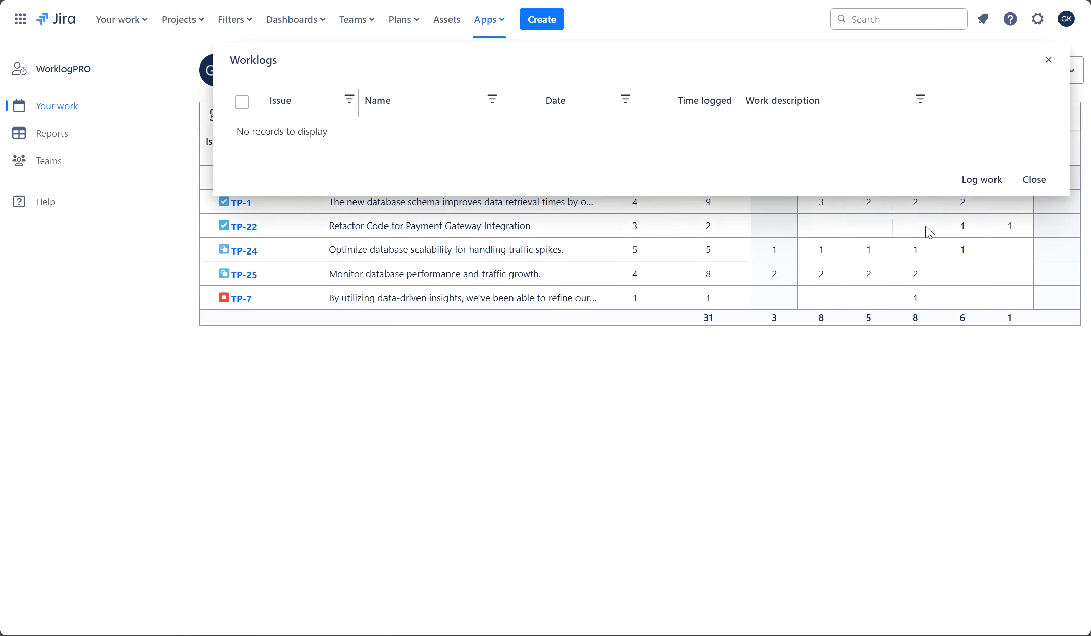
click(981, 186)
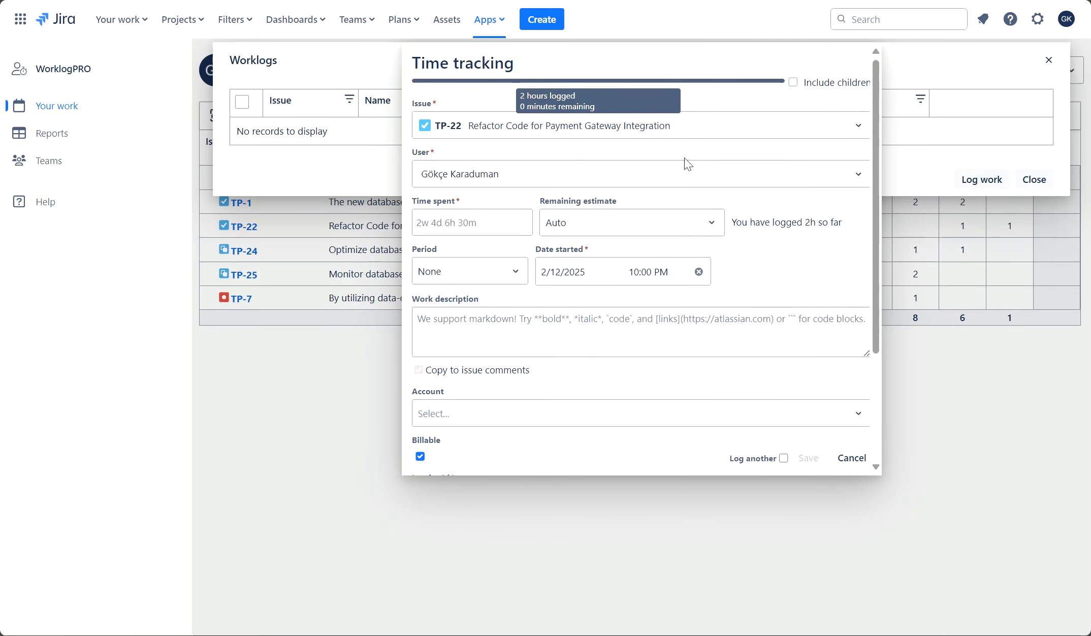
click(506, 226)
text(2h)
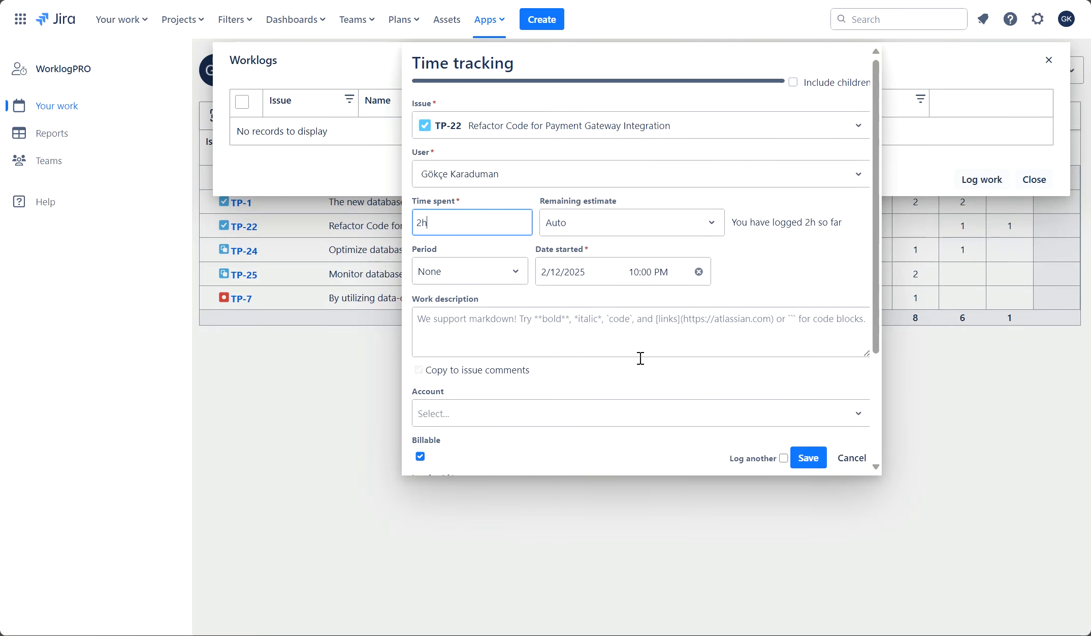
click(808, 461)
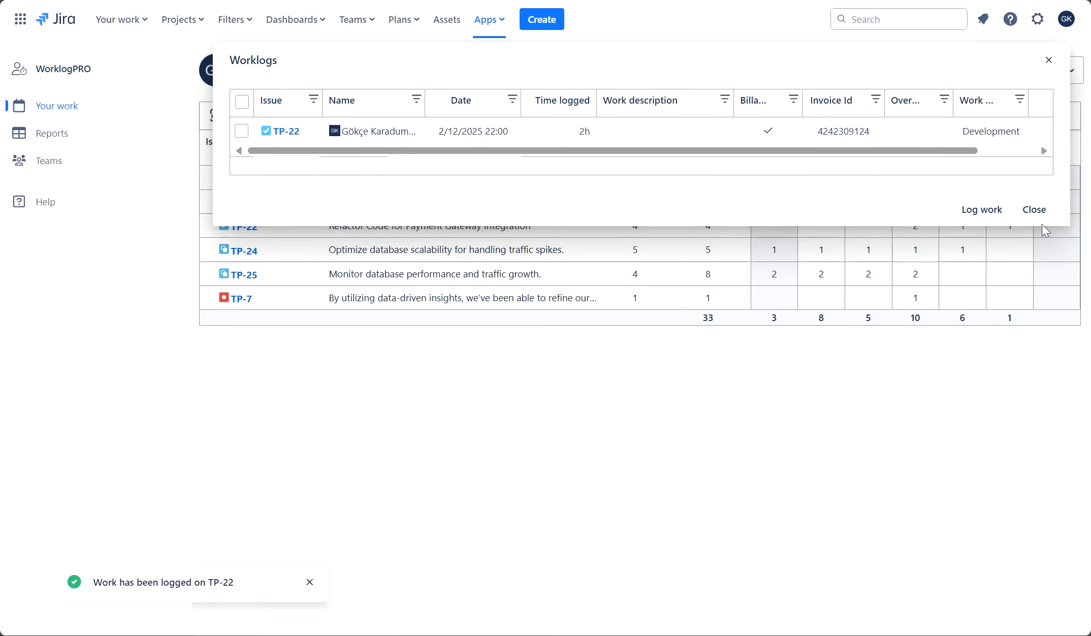
click(1036, 209)
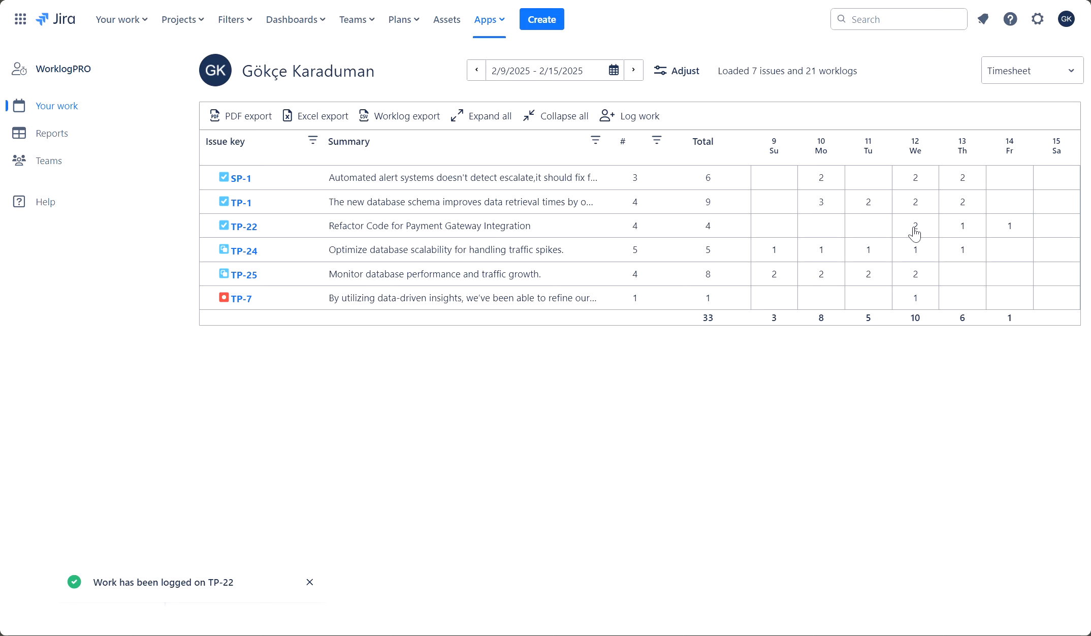
Step: Copy the two SP-1 worklogs with new dates 2/17/2025 09:30 and 2/19/2025 10:00 to the next period and log them
click(1042, 81)
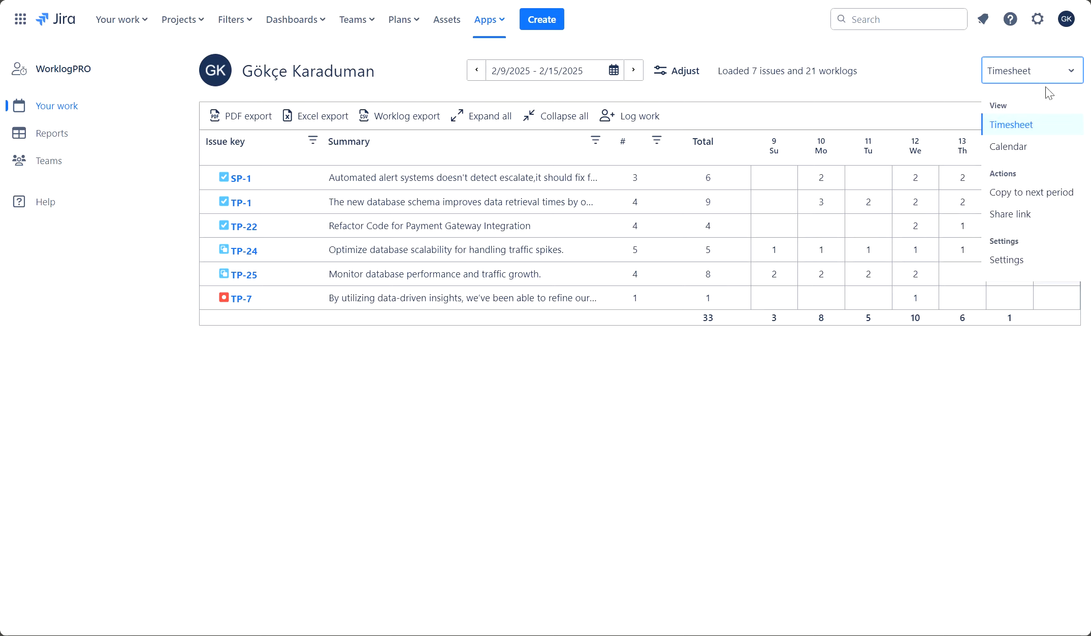
click(1048, 194)
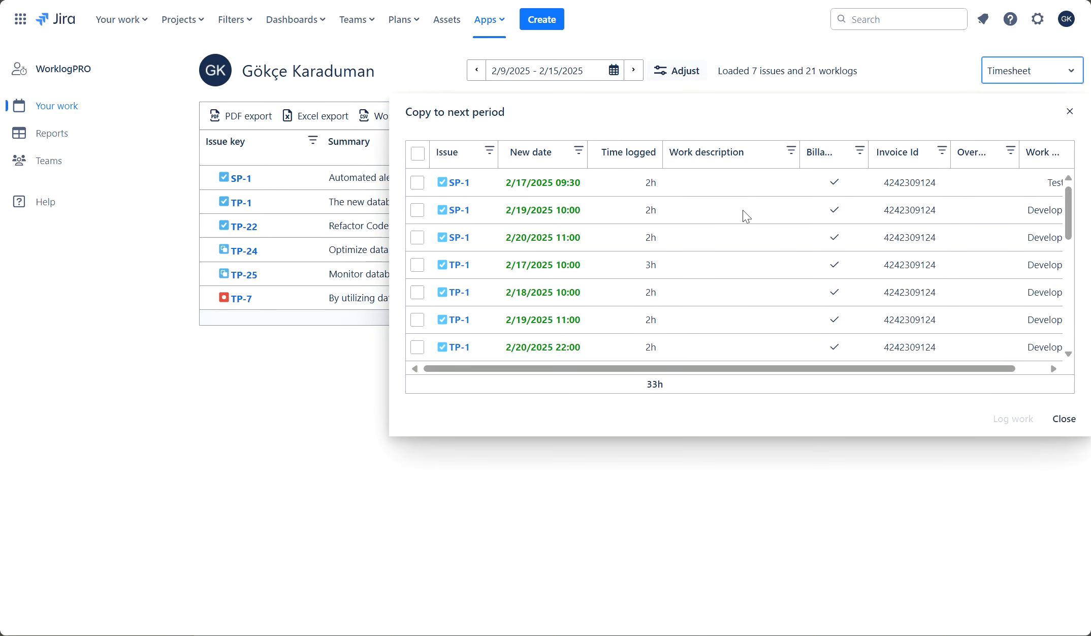
click(418, 153)
click(417, 154)
click(417, 183)
click(421, 209)
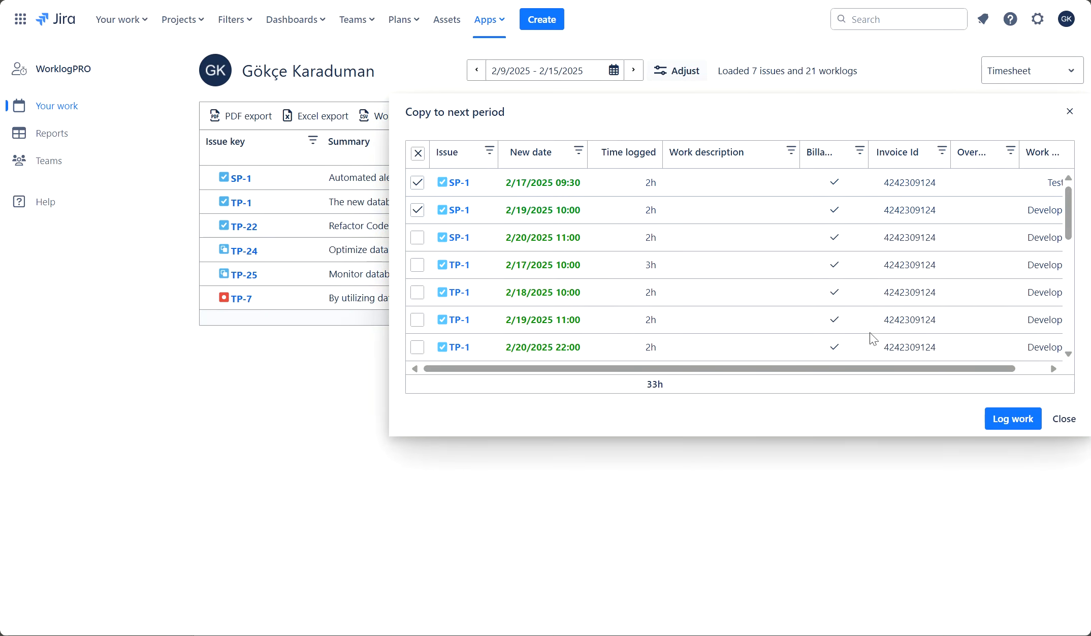
click(1011, 417)
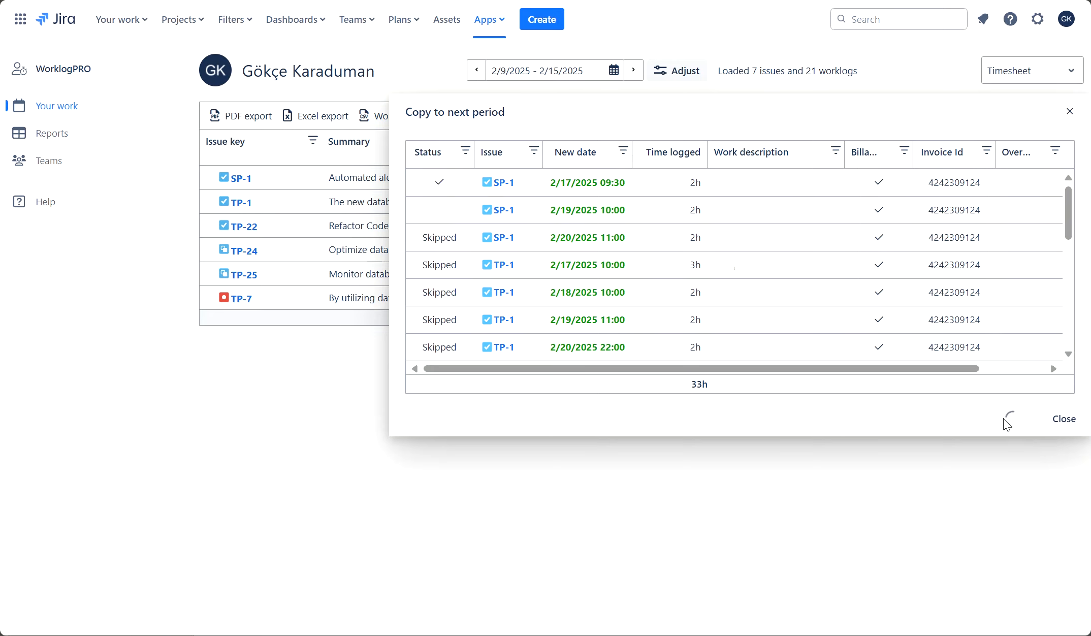
click(1065, 419)
Step: Switch to the Calendar view and log 40m on TP-21 for Tuesday 2/11/2025 at 8:50 PM
click(1048, 81)
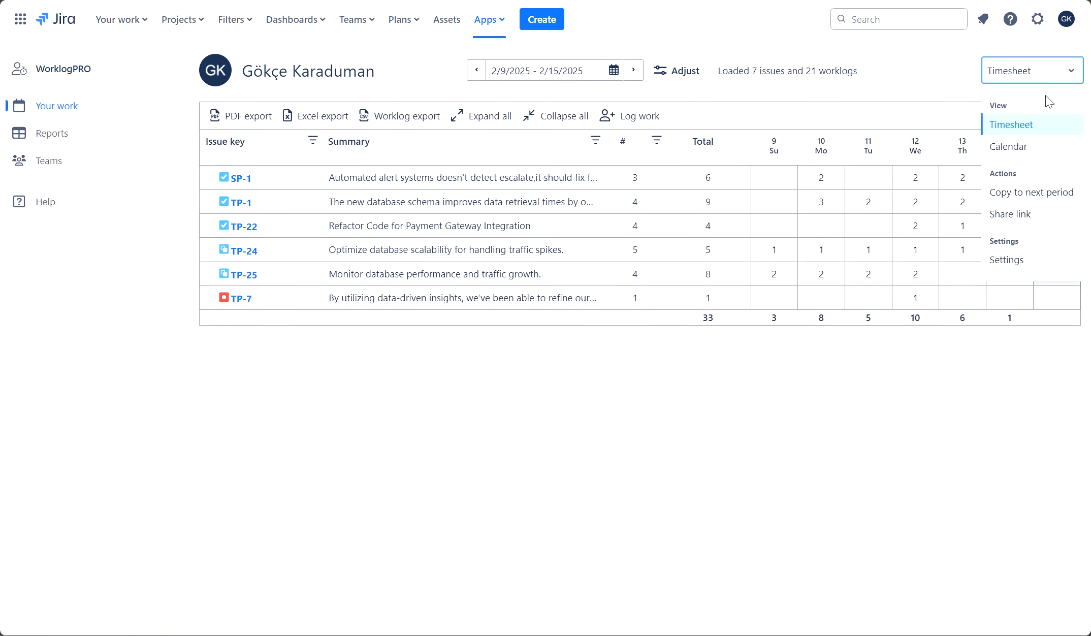
click(1032, 154)
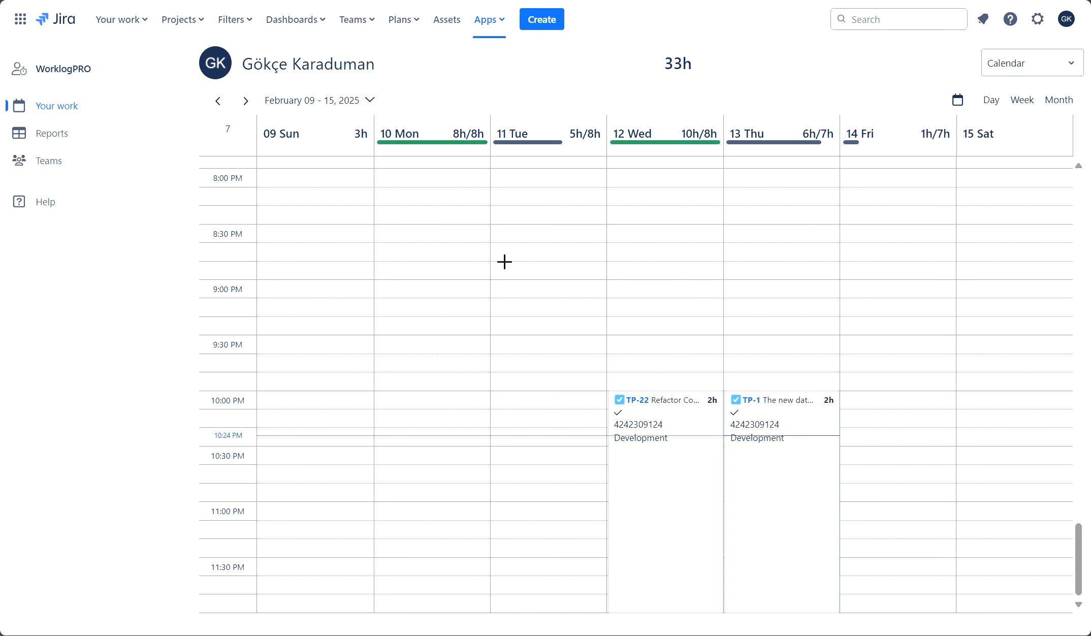
click(525, 325)
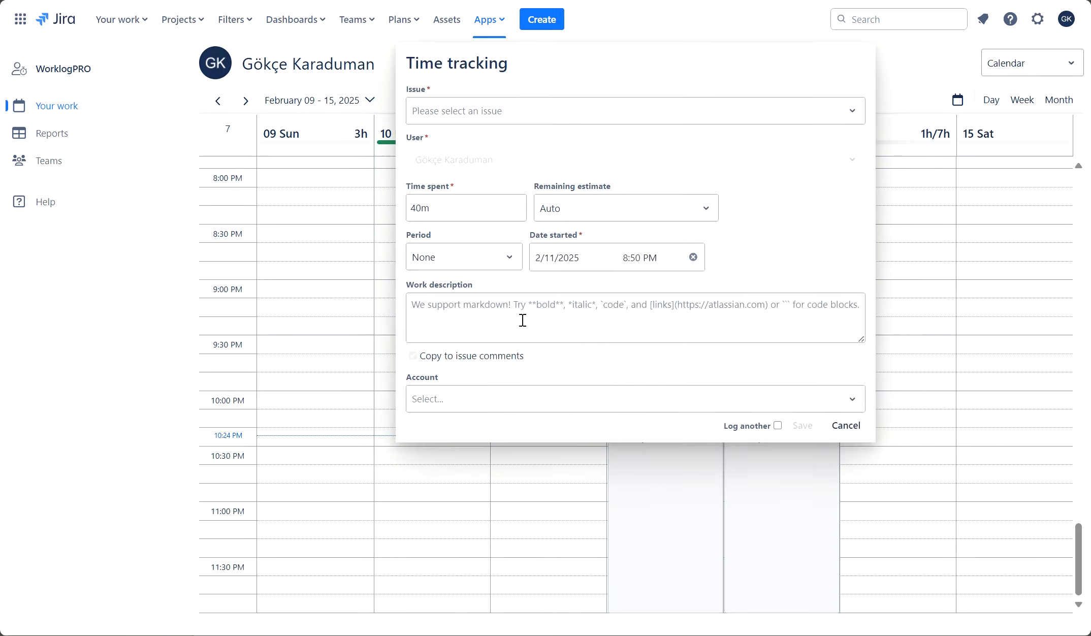
click(477, 183)
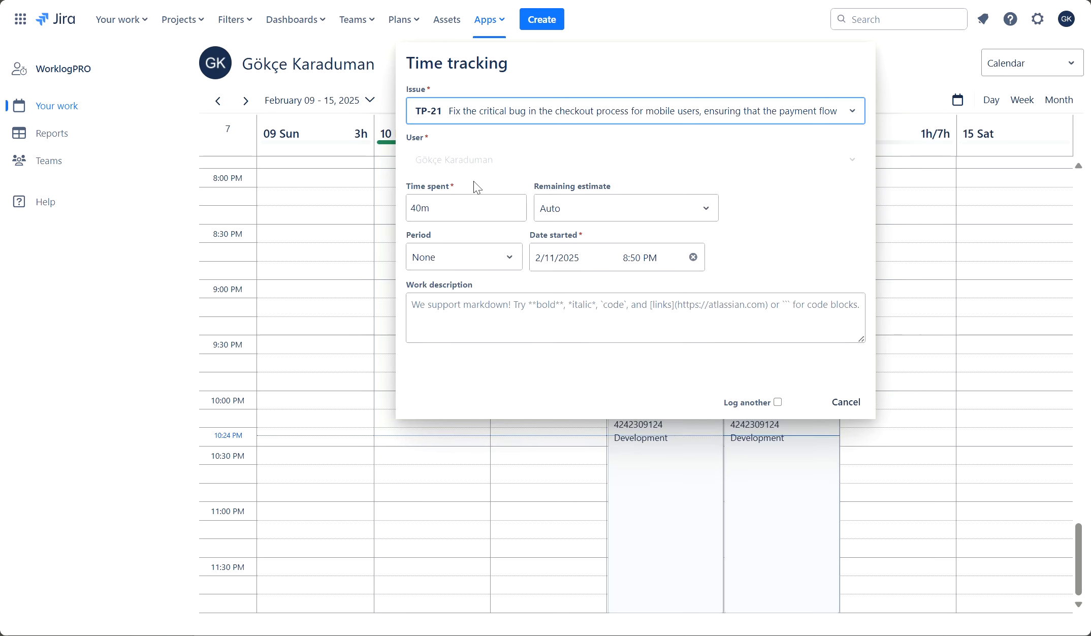
click(798, 600)
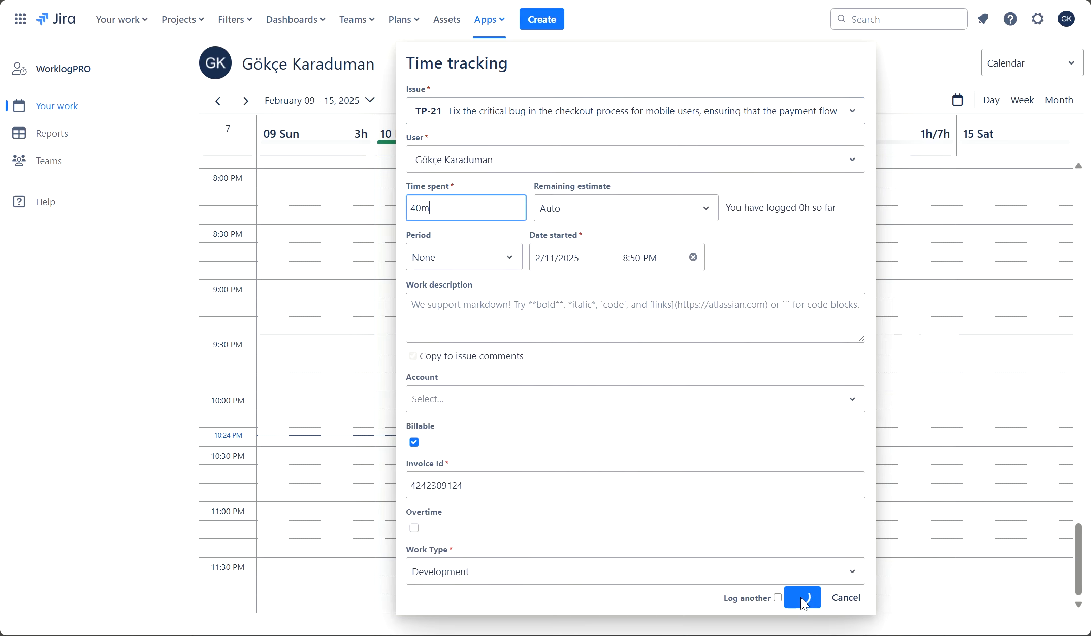
Step: Move the TP-21 worklog from Tuesday to Thursday the 13th and copy it to Wednesday the 12th at the same time
drag(586, 310, 748, 331)
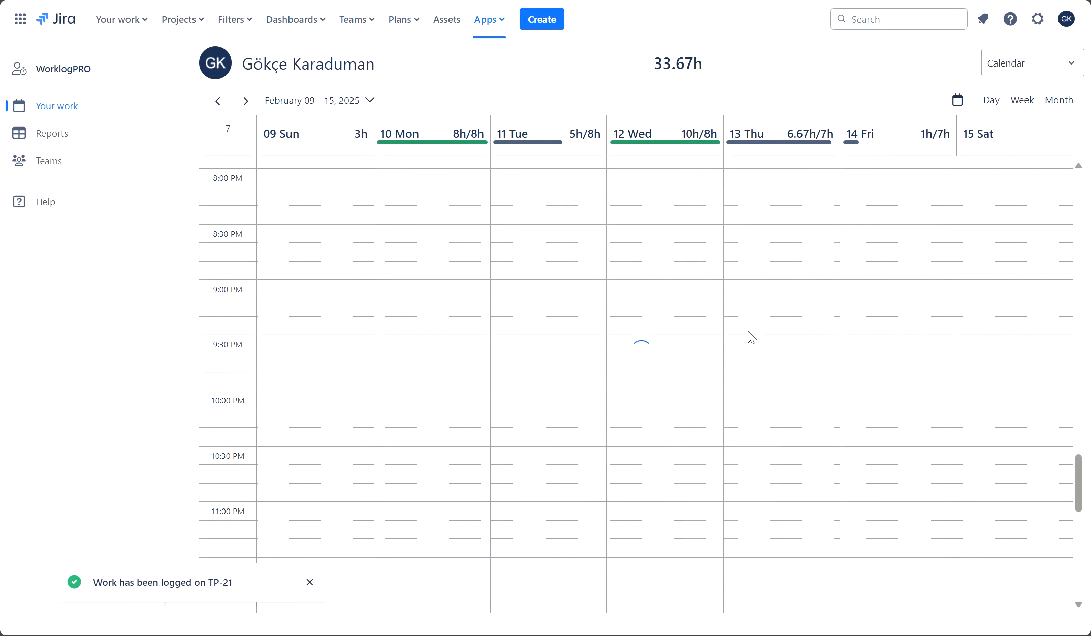
drag(759, 313, 669, 330)
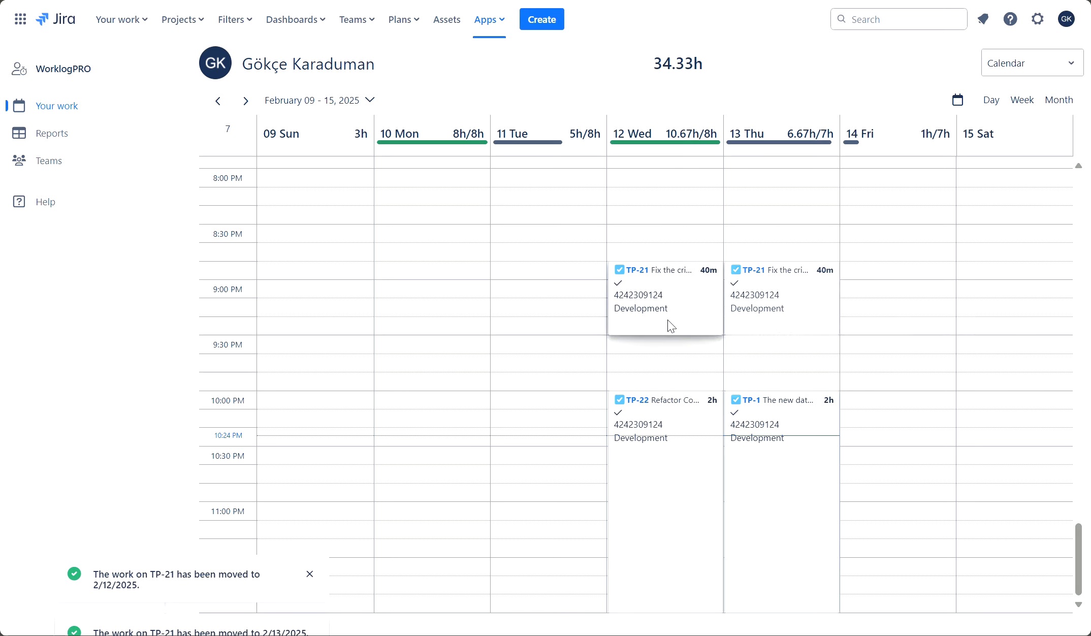
Step: View the clone form for Wednesday's TP-21 worklog and close it without saving
mouse_move(673, 325)
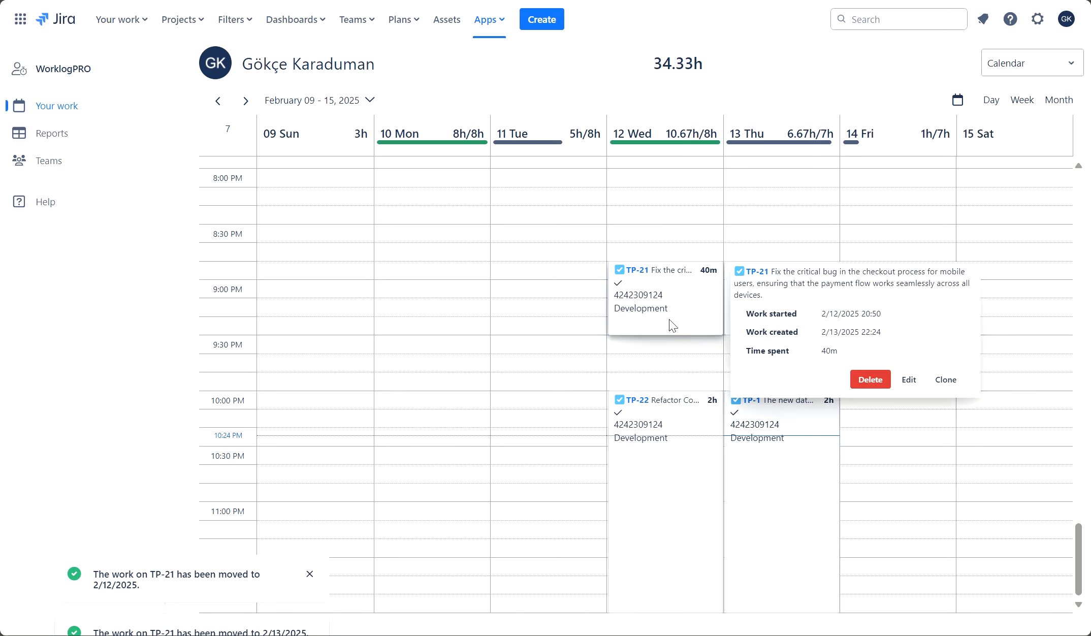
click(945, 381)
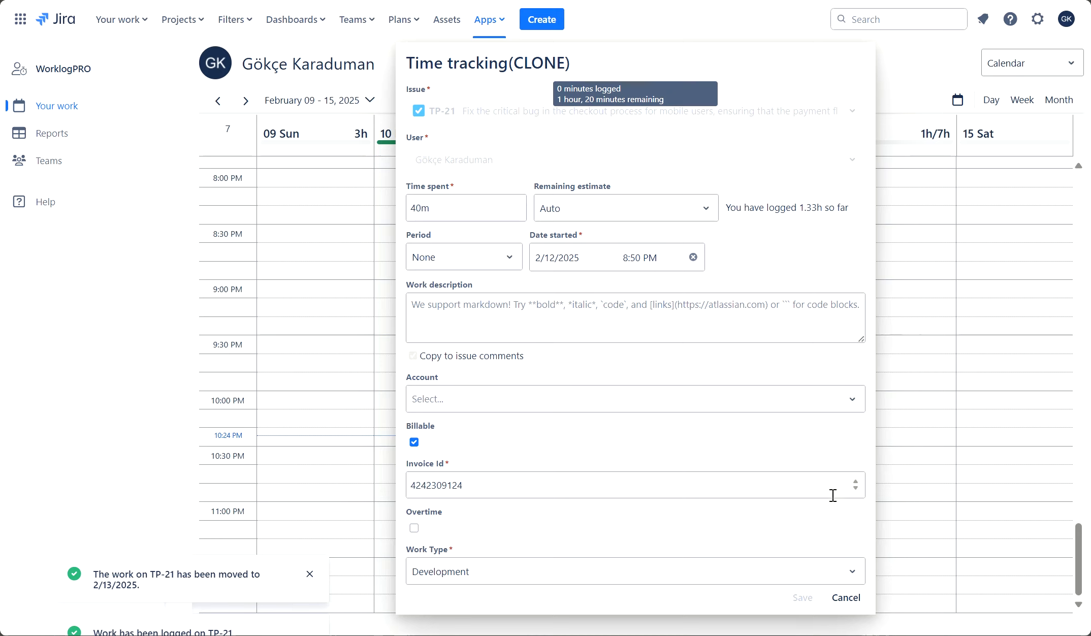
click(846, 598)
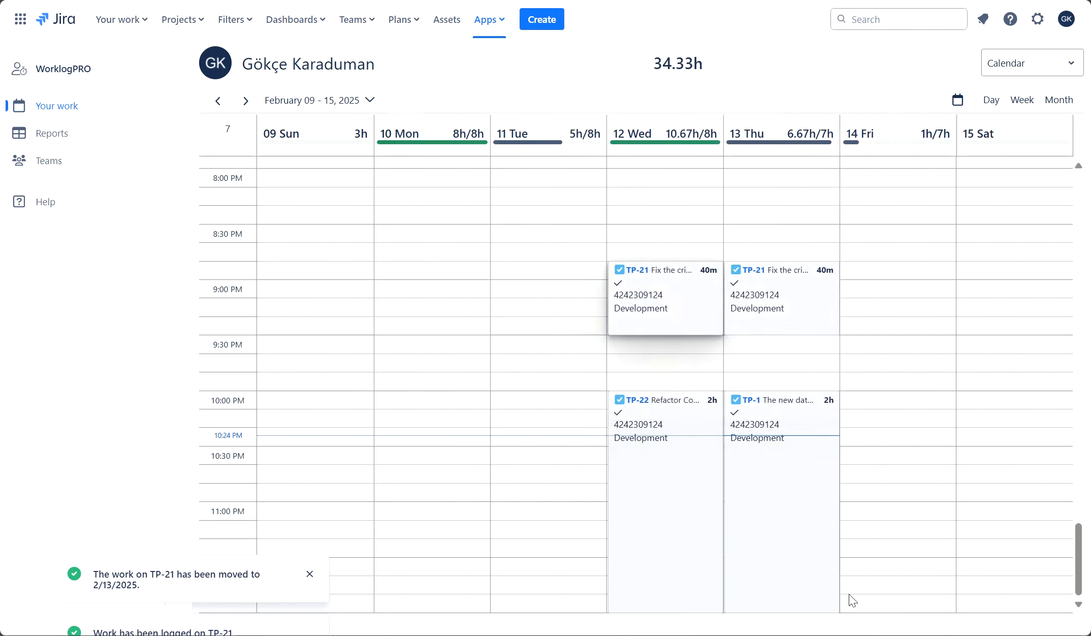